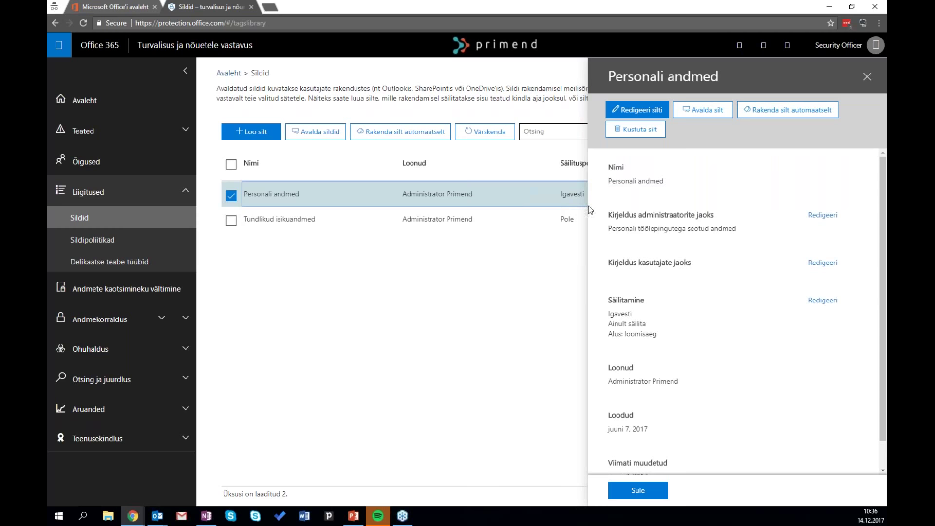
- Review the details of the Tundlikud isikuandmed label and close them
click(867, 77)
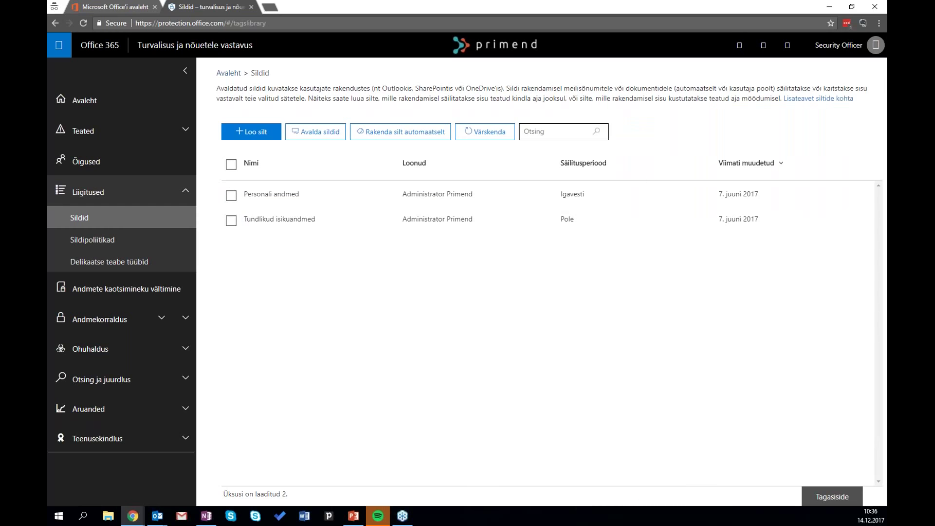
click(434, 220)
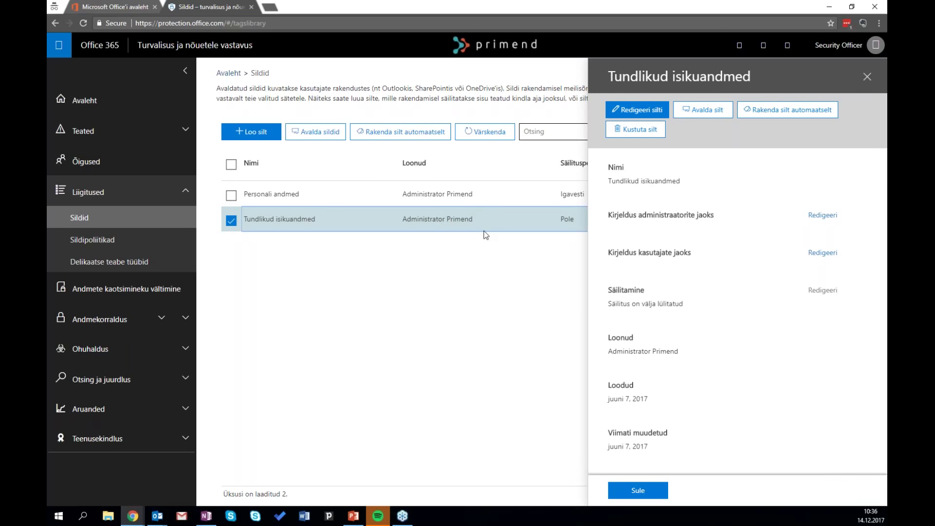
click(867, 77)
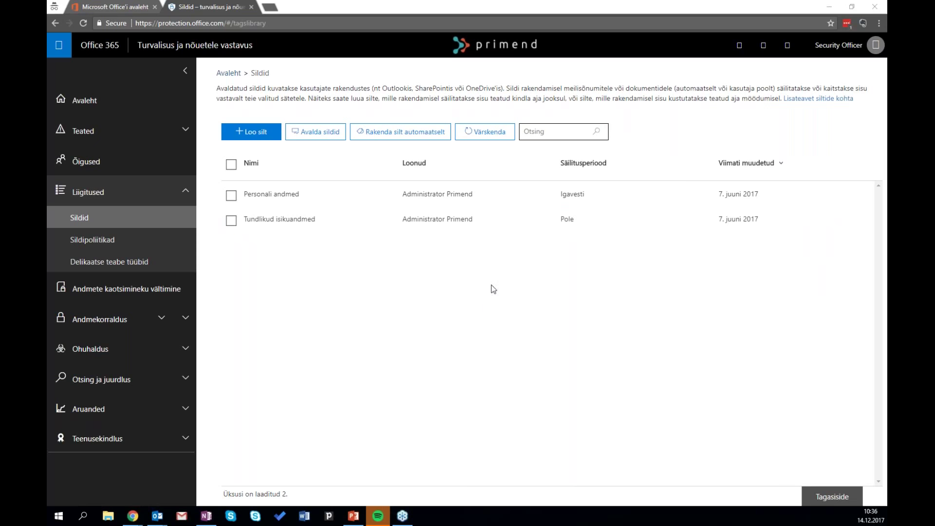
- Switch to the SharePoint team site and show the attributes of "Arenguvestluse ettevalmistus - juhi ankeet.dotx" in Sisedokumendid
drag(511, 7, 513, 33)
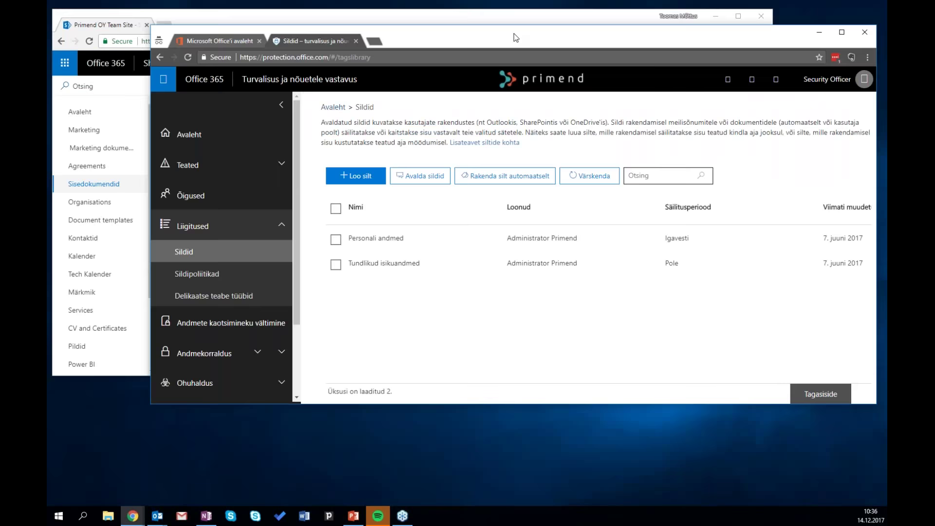
double_click(505, 11)
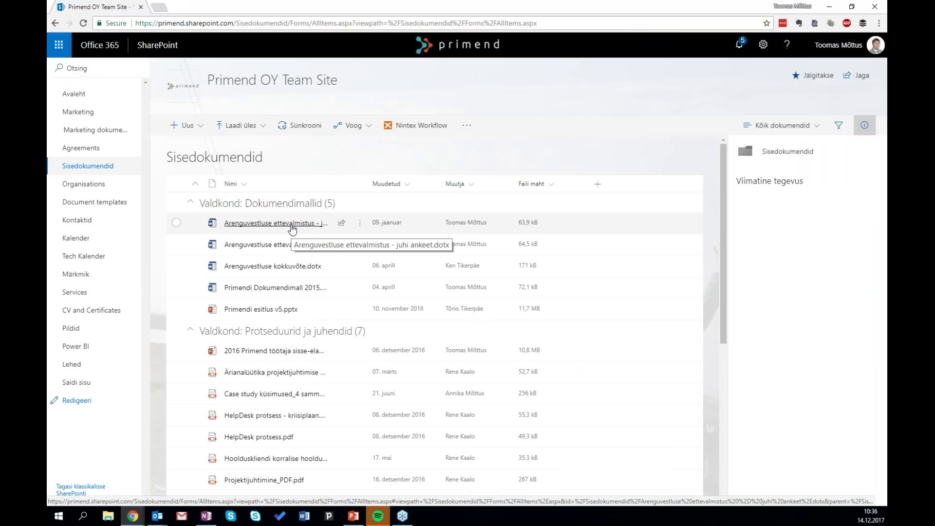
click(363, 230)
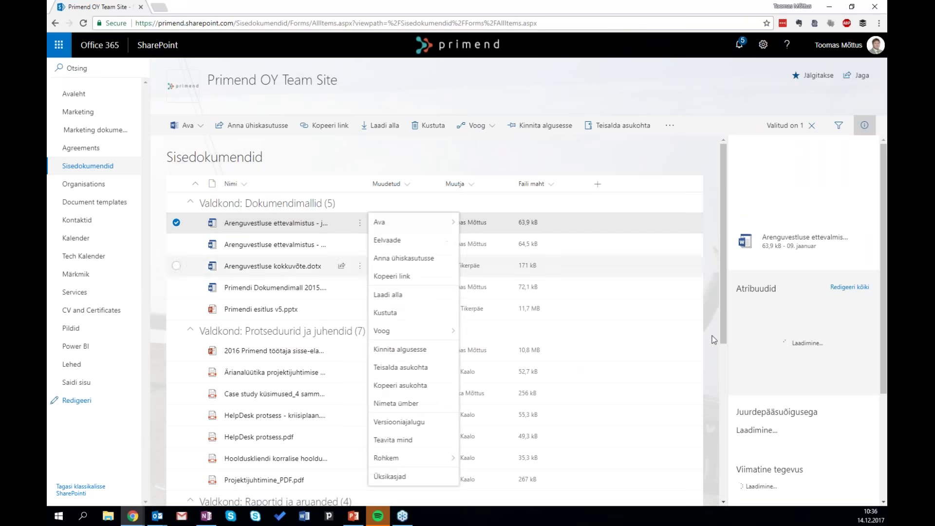
scroll(884, 367, down, 1)
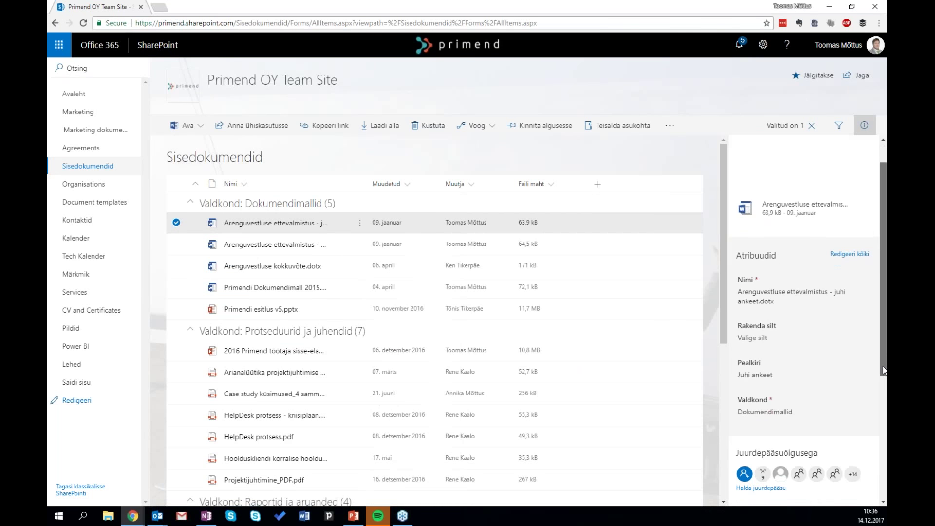
scroll(881, 376, down, 1)
- Examine the labels offered for the document's Rakenda silt attribute and dismiss the choices
click(798, 323)
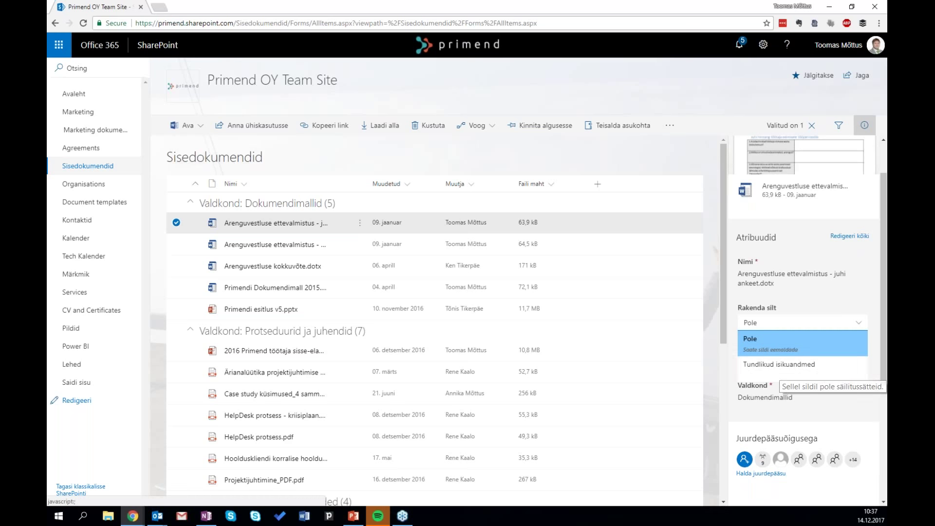
click(833, 310)
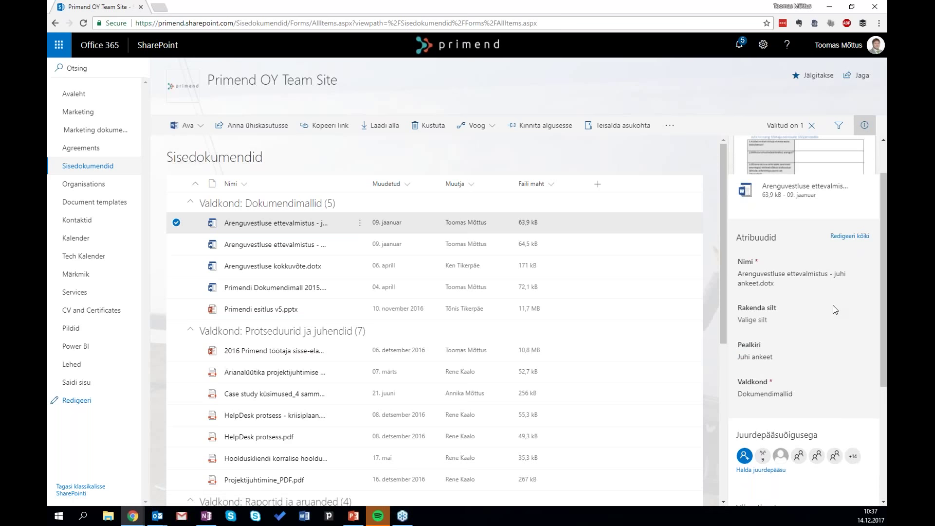
click(776, 320)
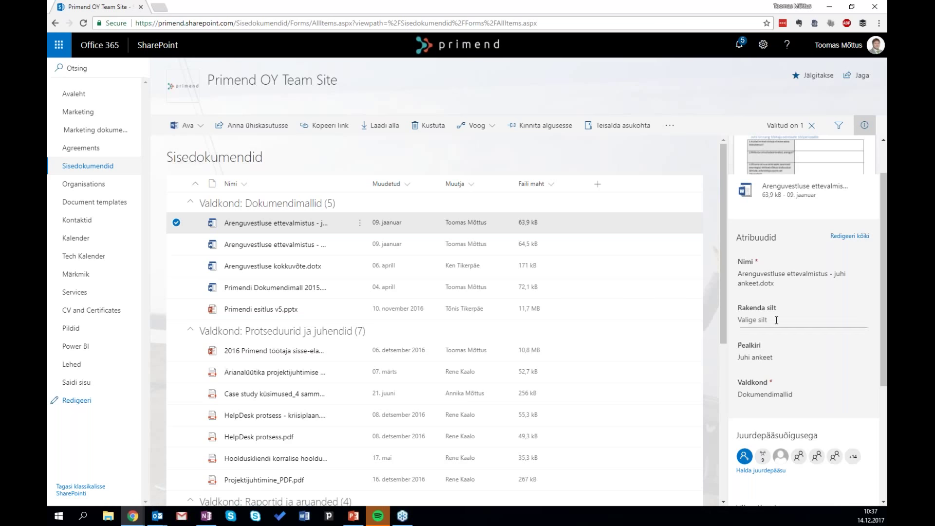
click(777, 320)
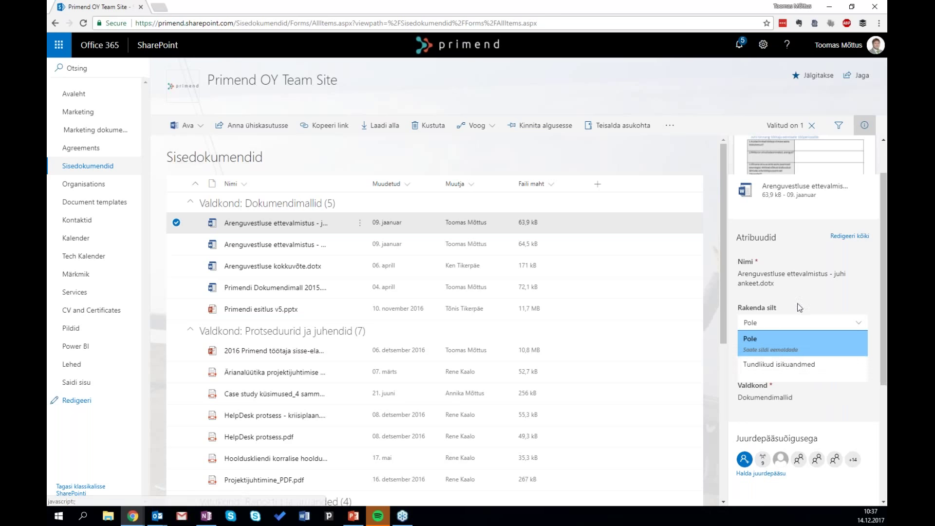
click(808, 223)
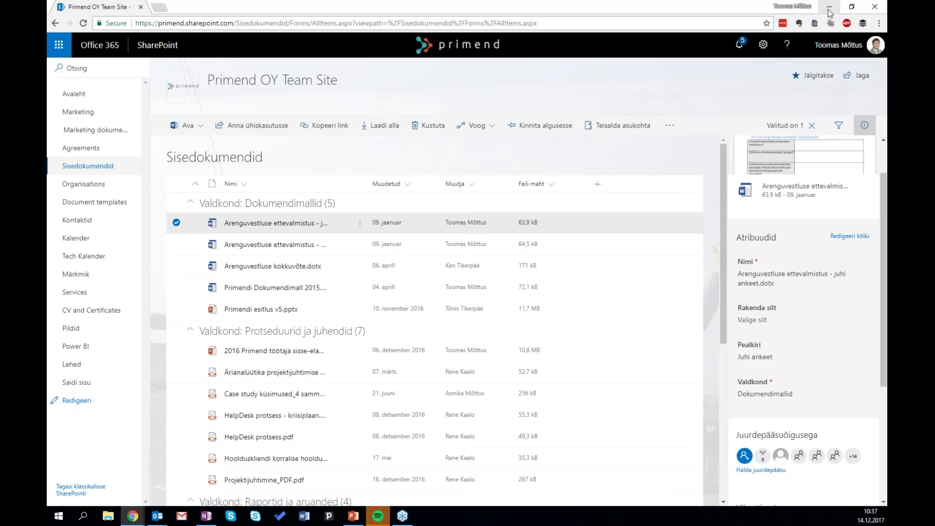
- Switch back to the Office 365 security and compliance window and highlight the retention period in the Personali andmed label's details
drag(738, 10, 639, 7)
click(648, 32)
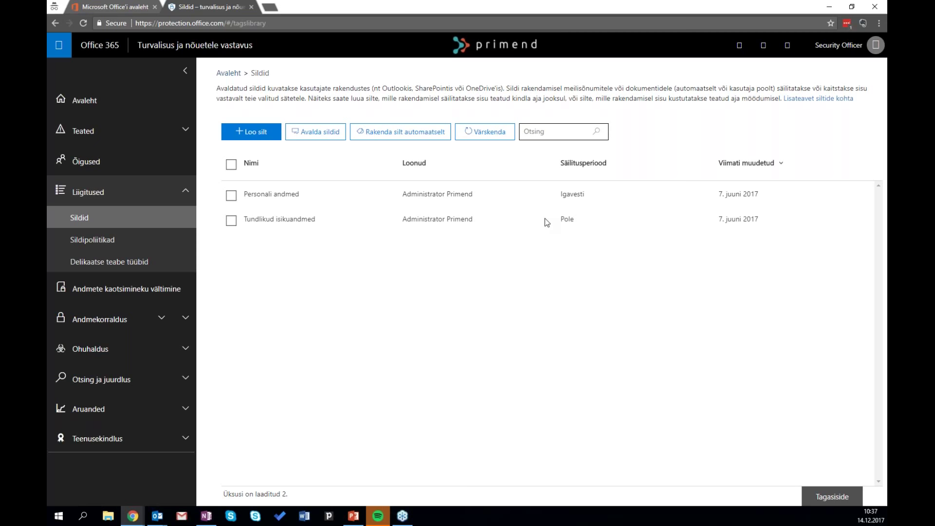
click(296, 196)
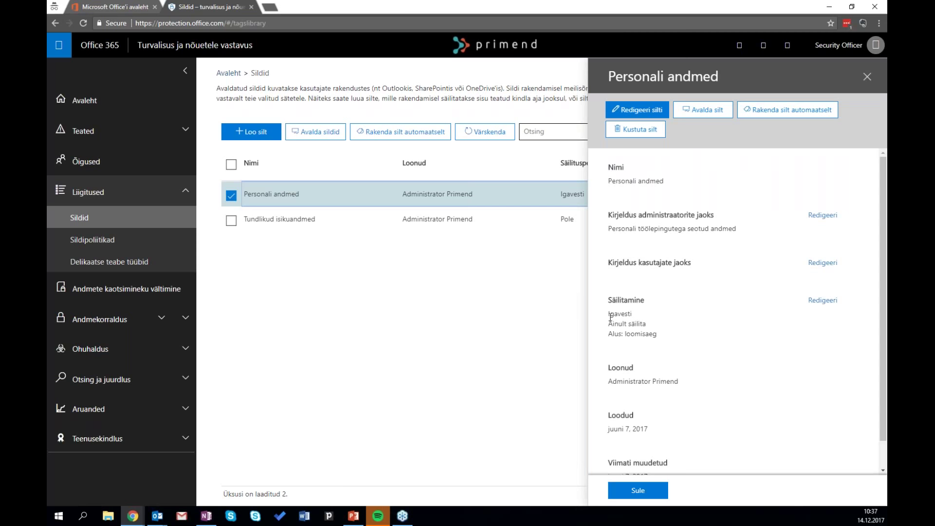
drag(608, 314, 649, 316)
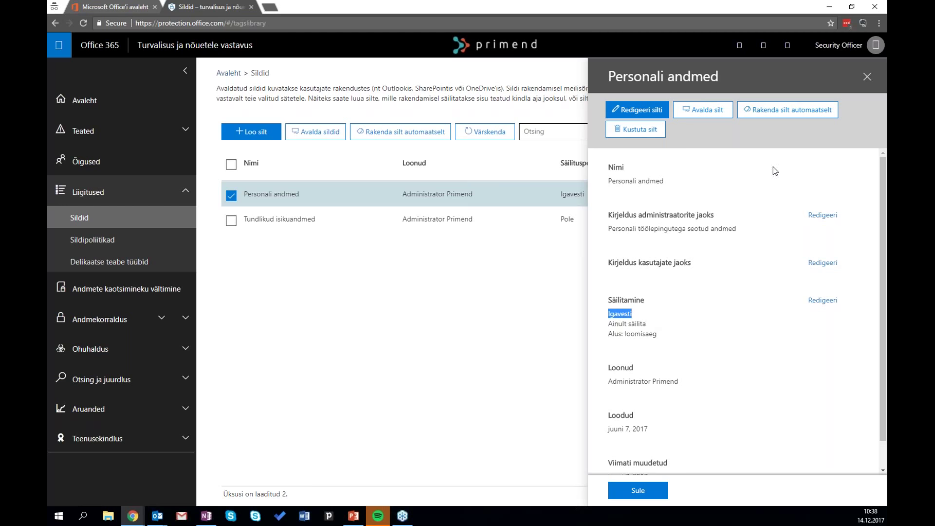
- View the wizard for automatically applying the Personali andmed label and exit it
click(777, 111)
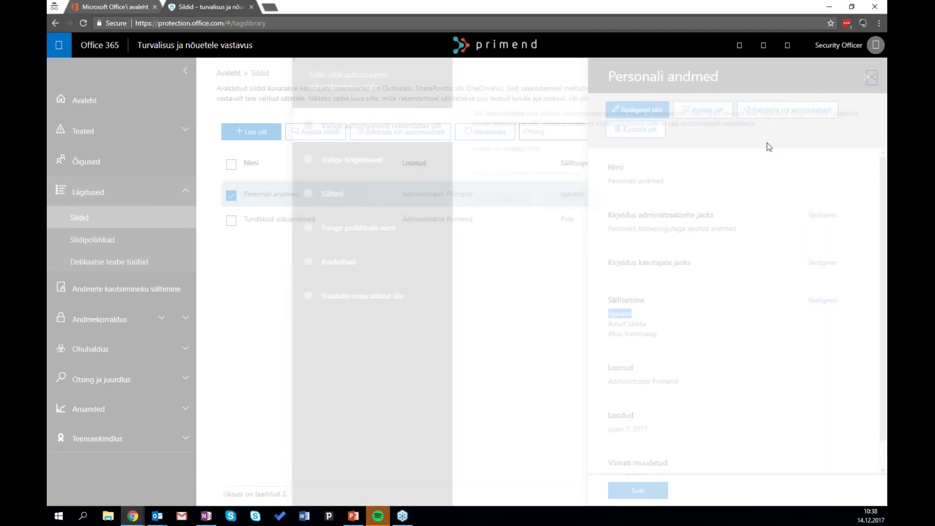
click(867, 78)
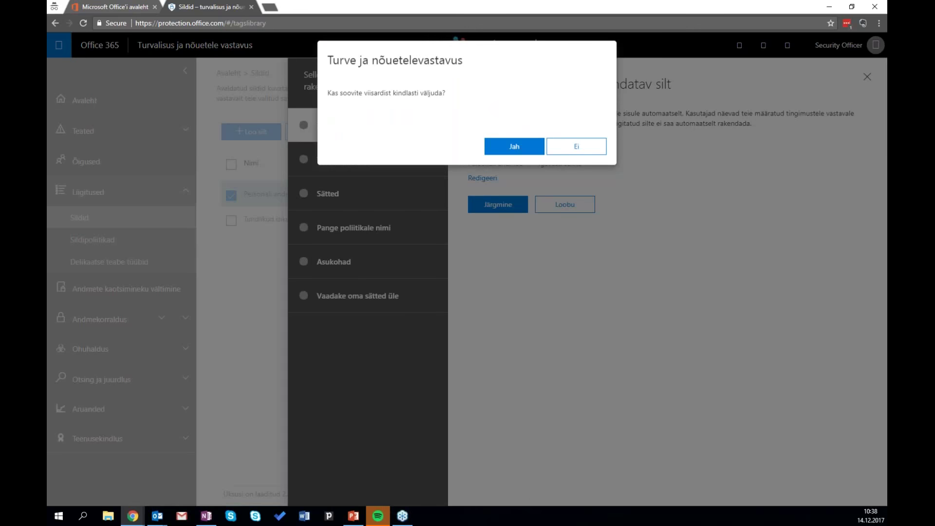
click(577, 152)
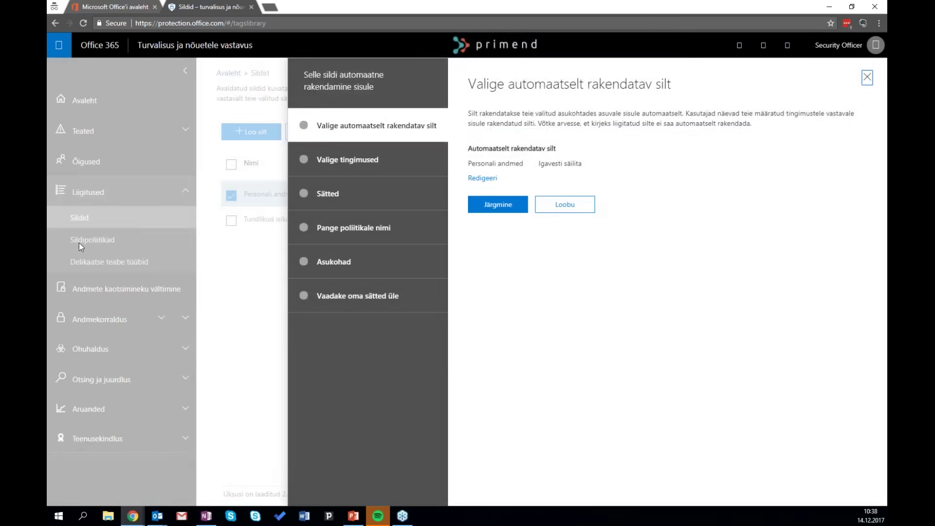
click(868, 78)
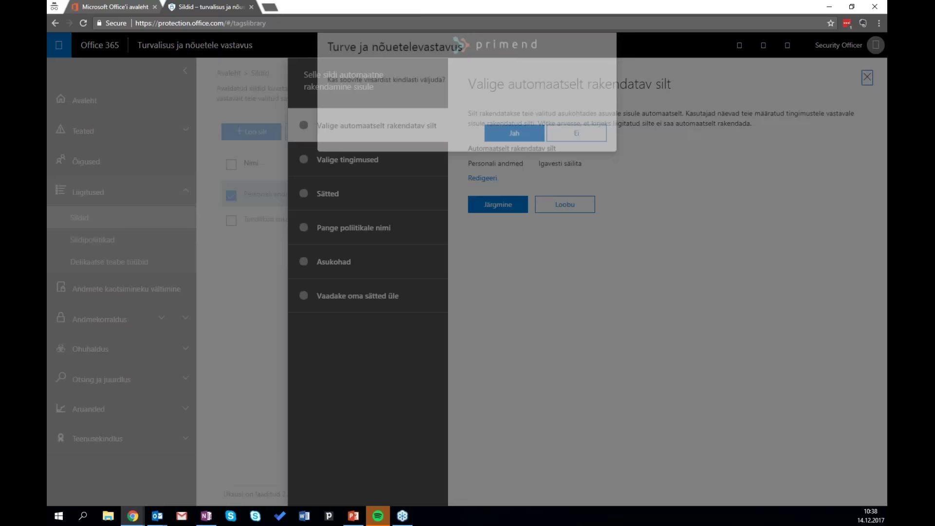
click(514, 153)
- Look at the list of label policies (Sildipoliitikad) and return to the labels list
click(93, 242)
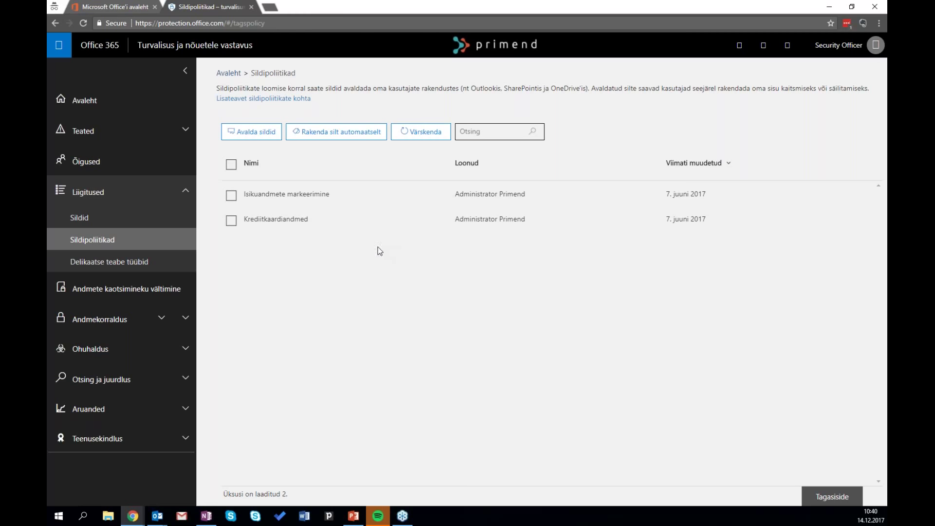
click(133, 224)
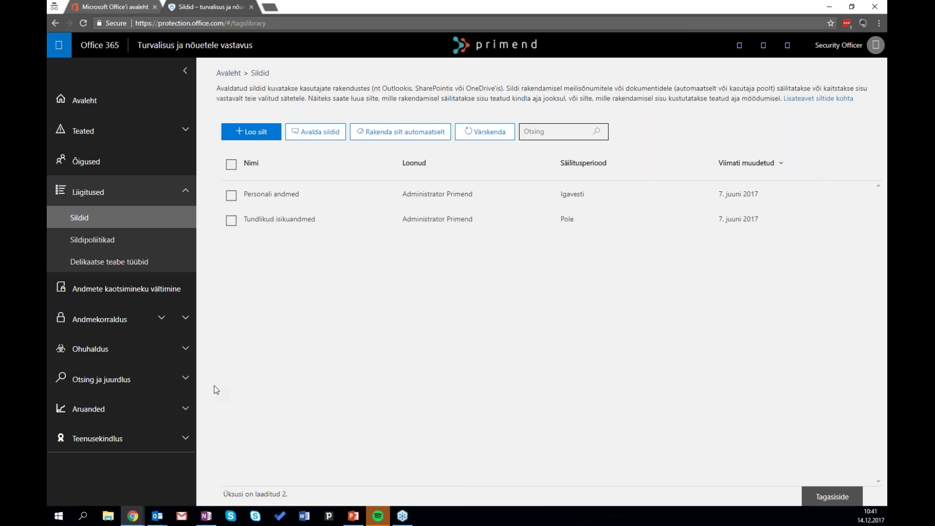
- Go to the data loss prevention policies and start creating a new DLP policy
click(99, 295)
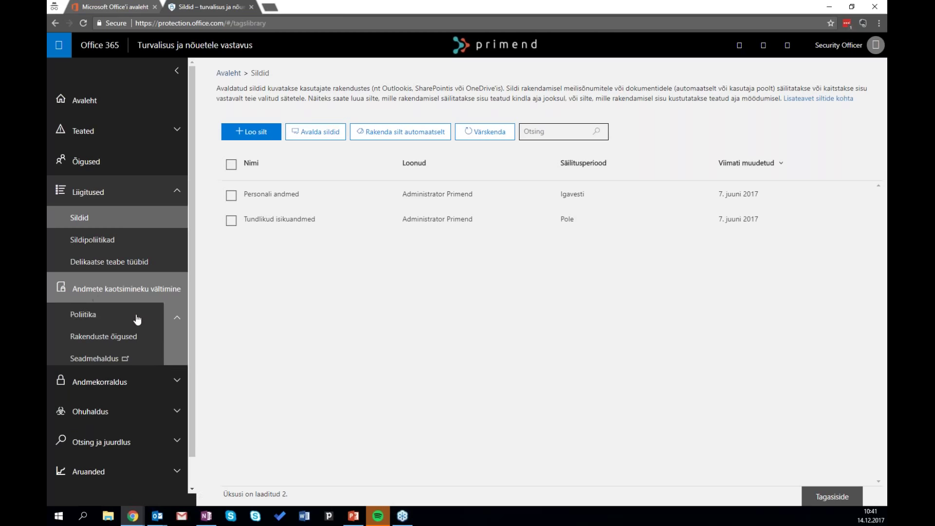
click(97, 315)
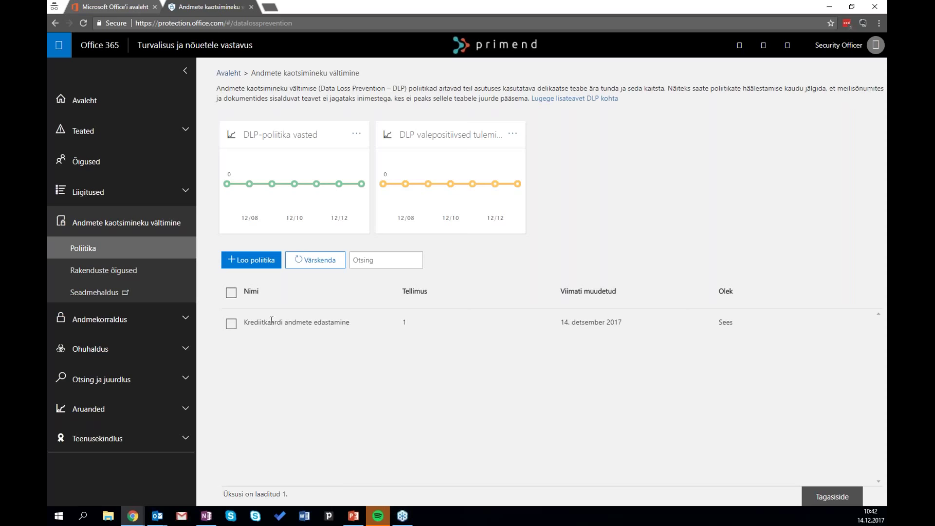
click(246, 263)
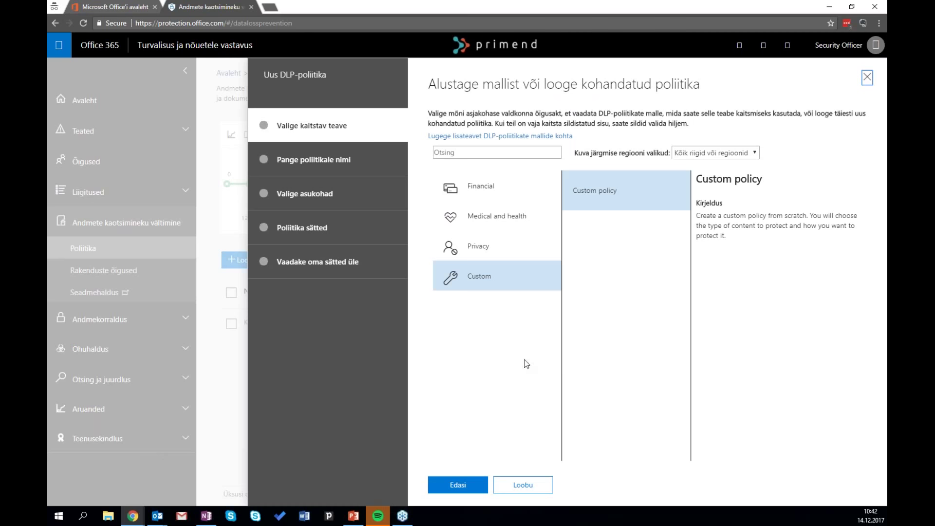
- Browse the Financial policy templates from the first to the last entry and back
click(486, 194)
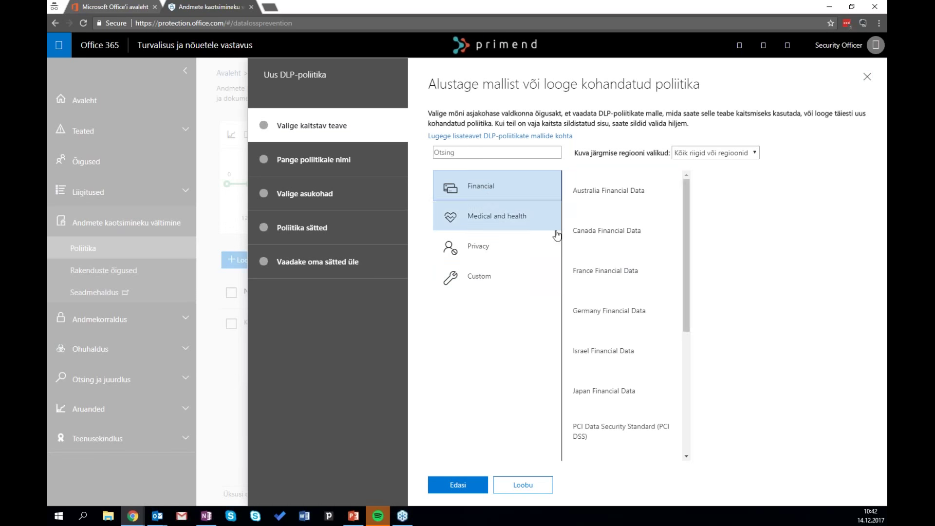
drag(689, 298, 691, 437)
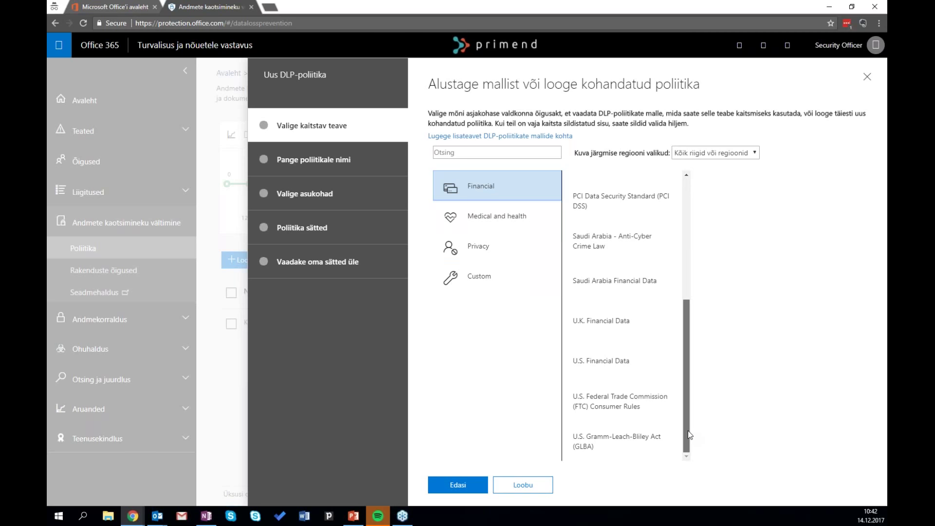
drag(690, 434, 666, 294)
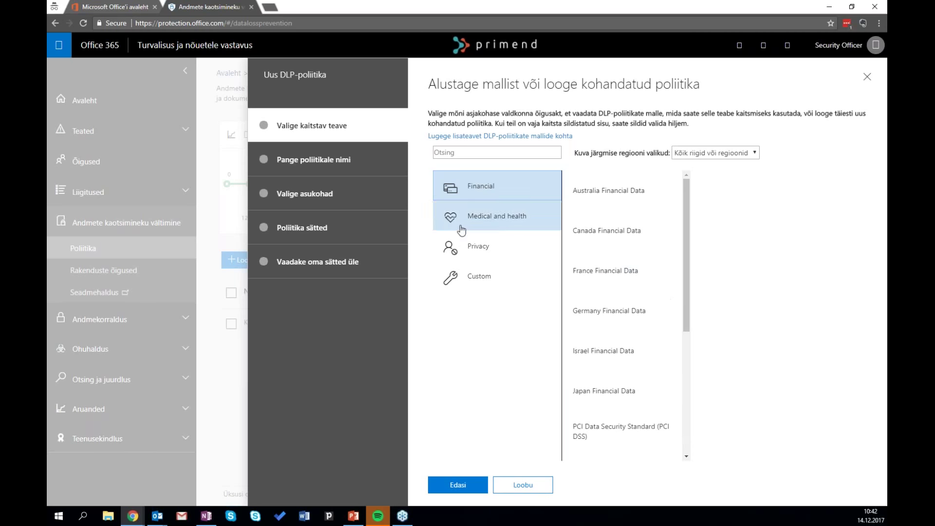
- Examine which information the Germany Personally Identifiable Information (PII) Data template in the Privacy category protects, highlighting the listed types
click(450, 249)
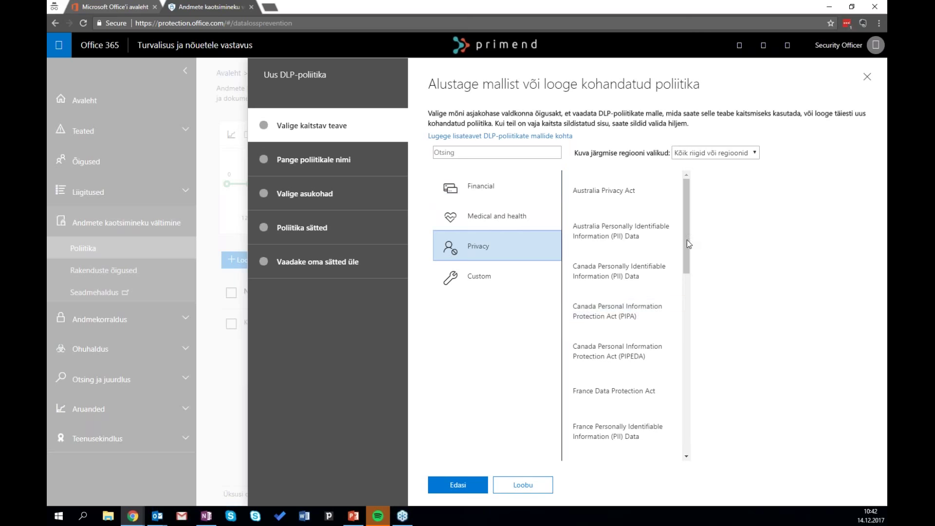
drag(687, 238, 685, 307)
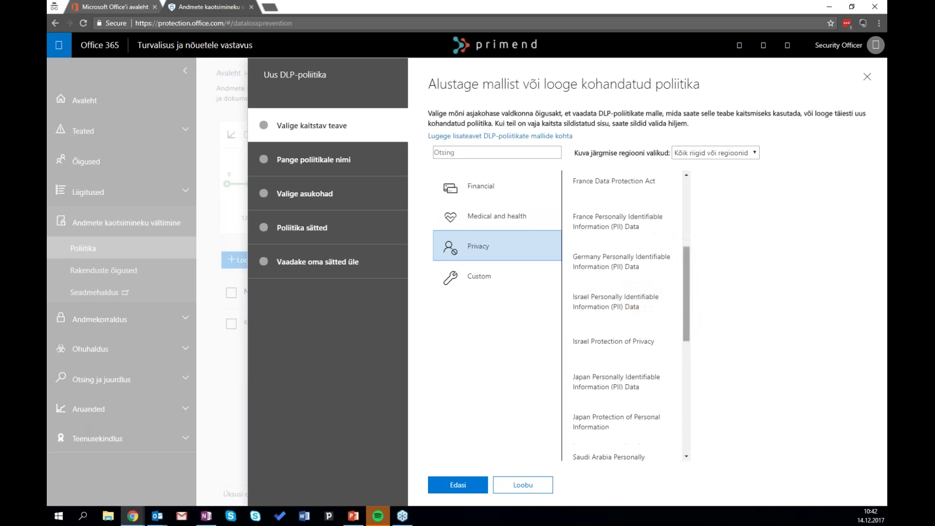
click(638, 265)
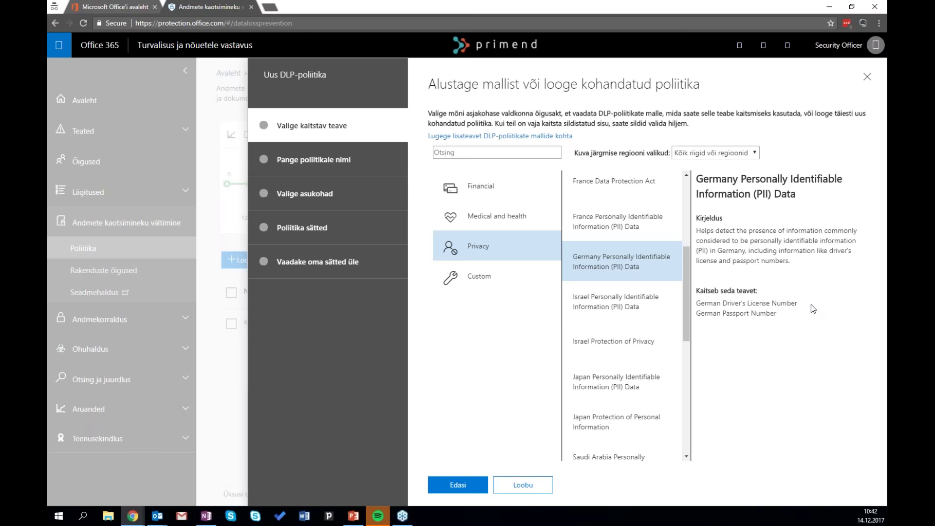
drag(791, 315, 697, 305)
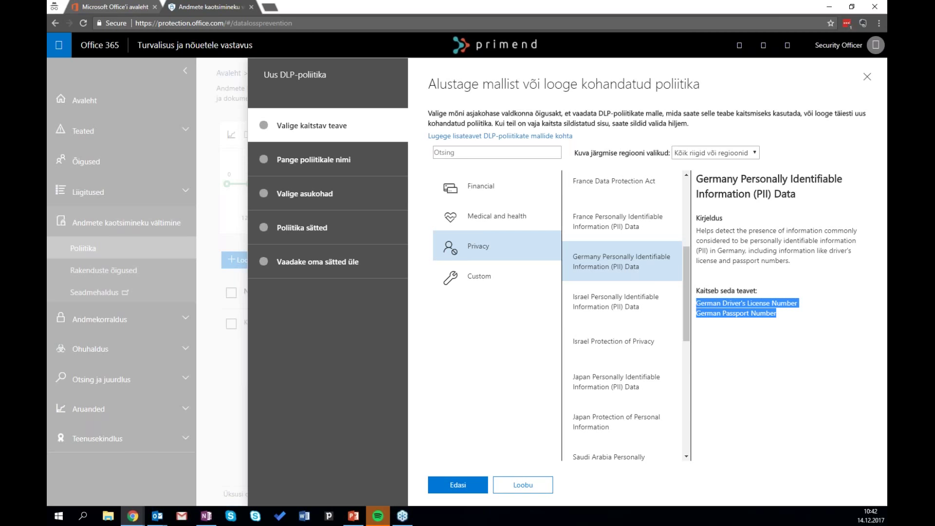
click(703, 306)
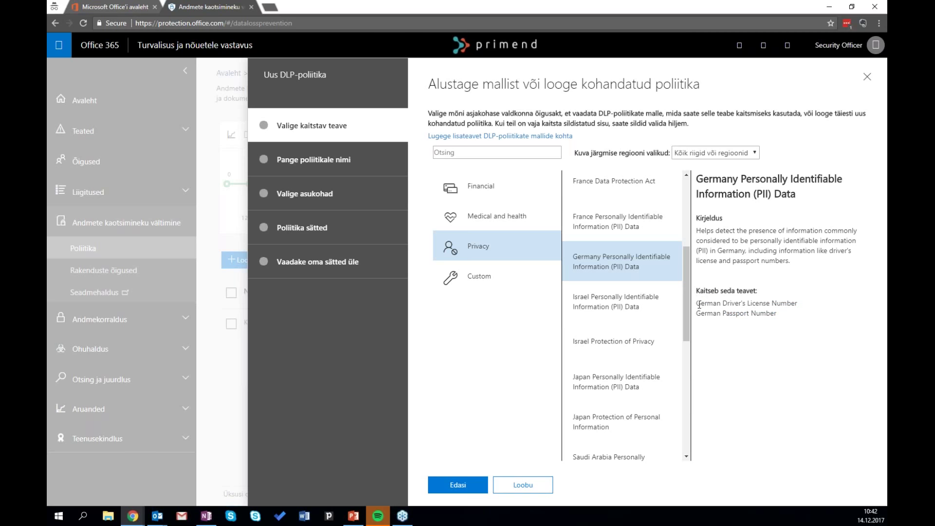
drag(696, 304, 798, 304)
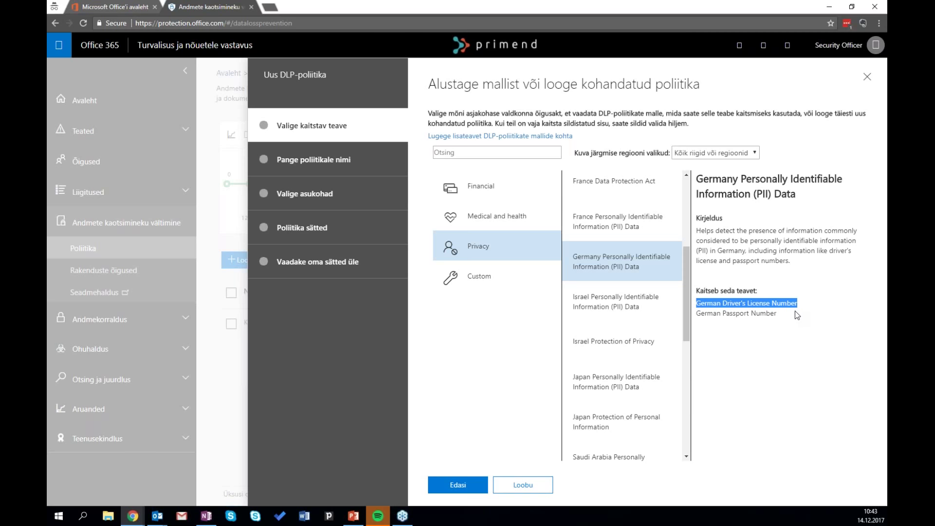
- Examine which information the Germany Financial Data template in the Financial category protects
click(453, 194)
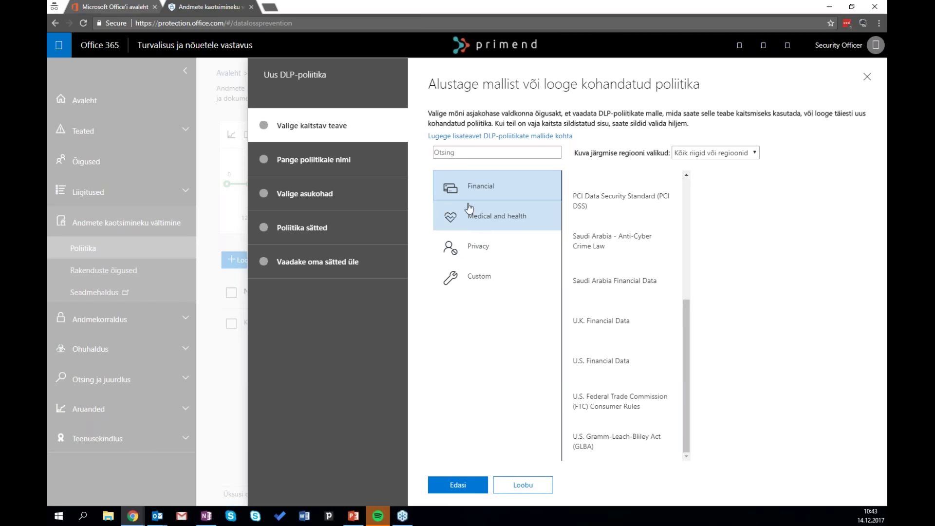
drag(686, 345, 685, 217)
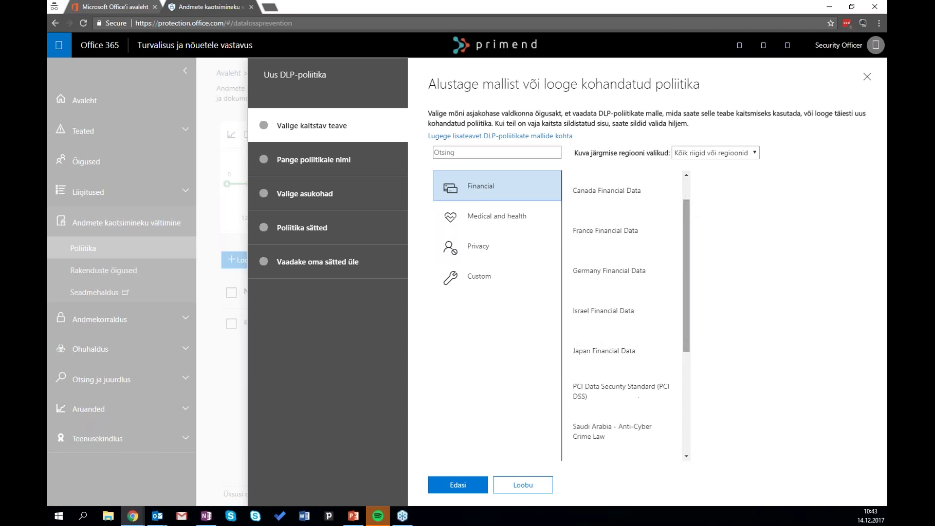
click(633, 270)
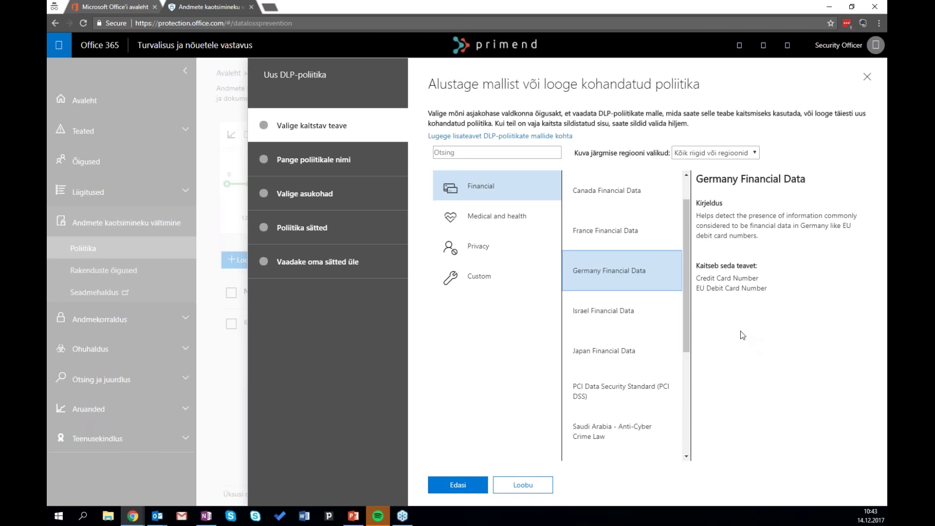
drag(706, 291, 754, 288)
click(754, 288)
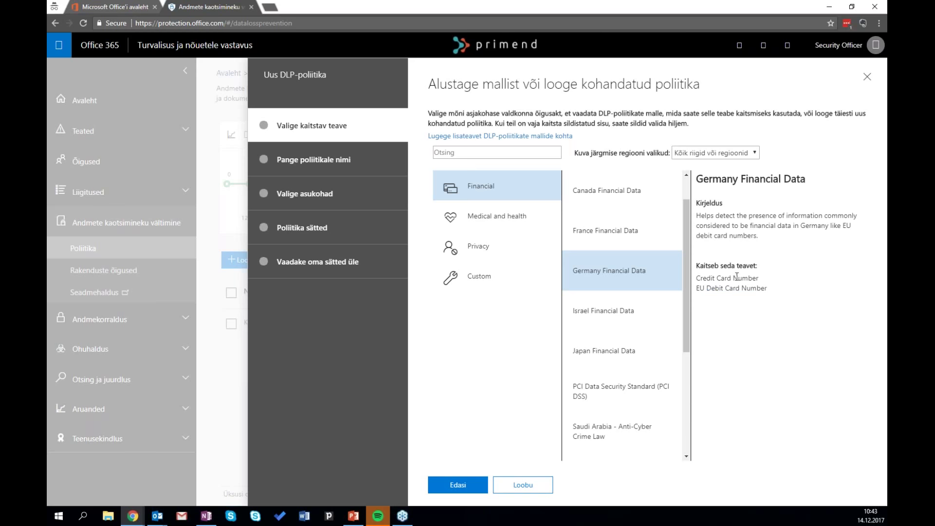
- View the Custom policy option, and choose the Germany Financial Data template from the Financial category for the new policy
click(468, 282)
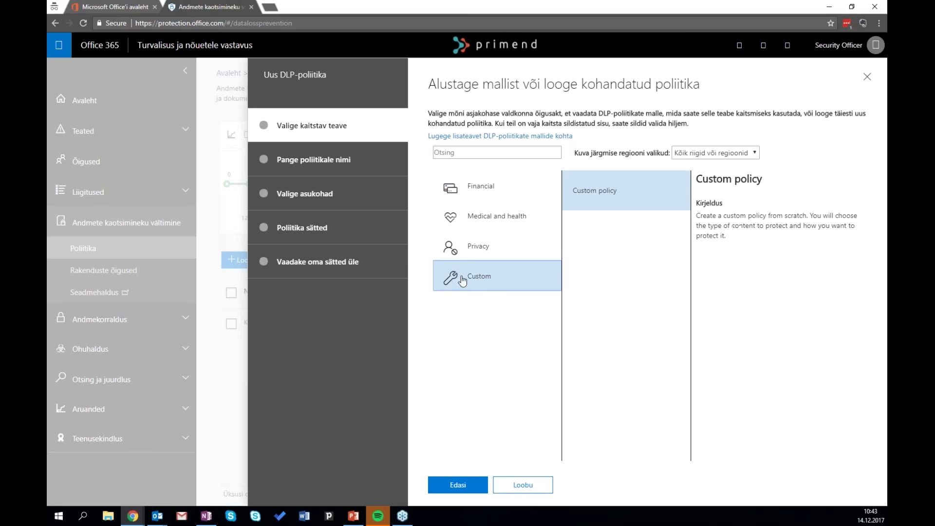
click(490, 192)
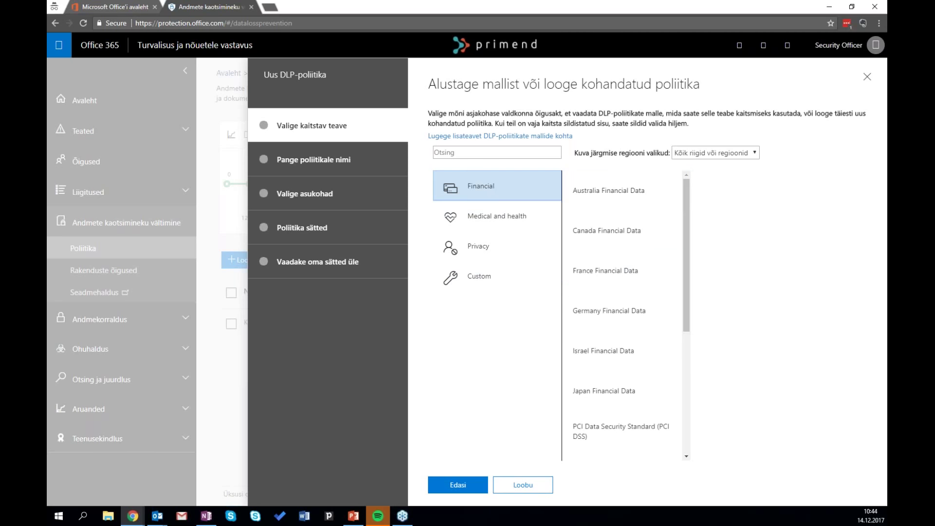
scroll(688, 295, down, 3)
scroll(670, 321, up, 1)
scroll(670, 322, up, 1)
click(651, 253)
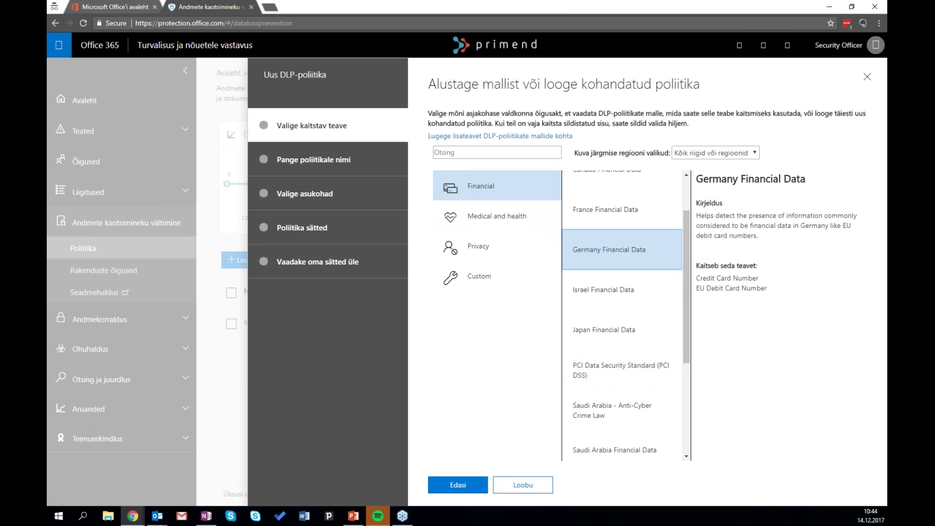
click(457, 485)
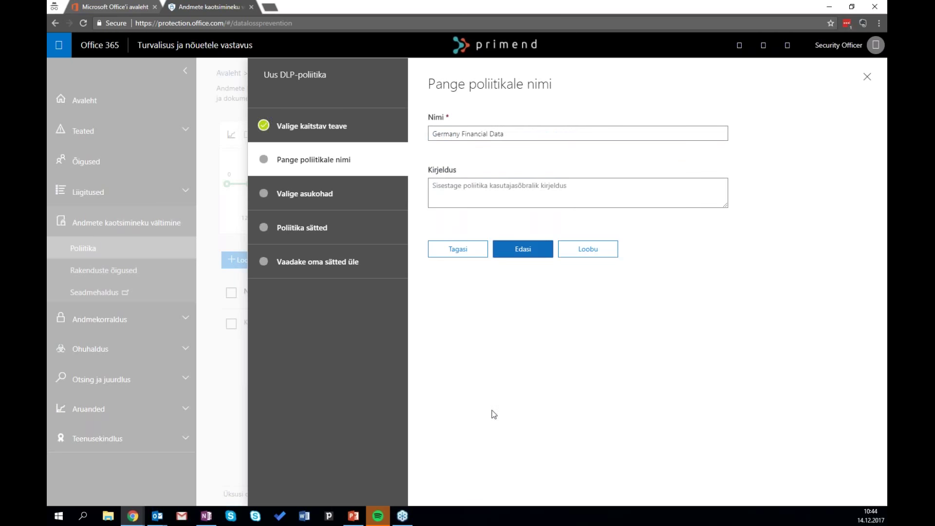
- Name the policy "Seminari näidispoliitika" and continue to choosing its locations
click(522, 134)
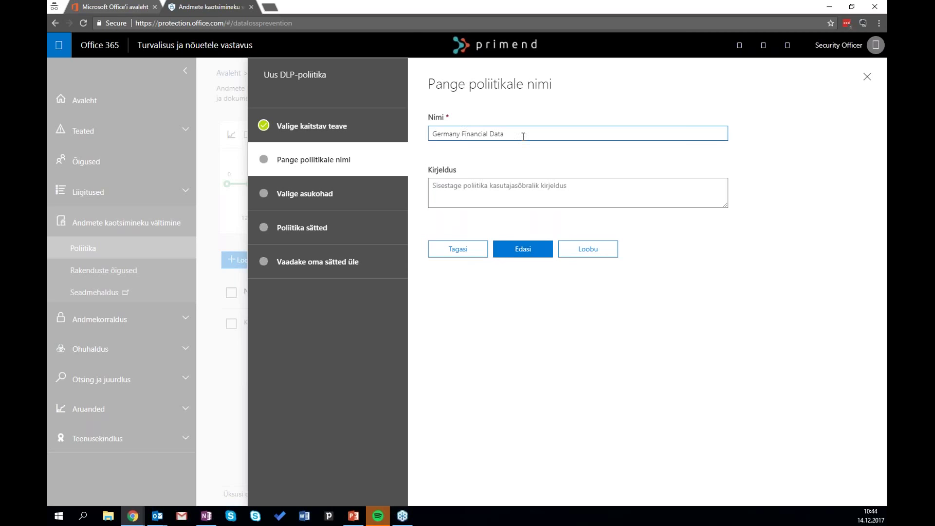
key(ctrl+a)
text(S)
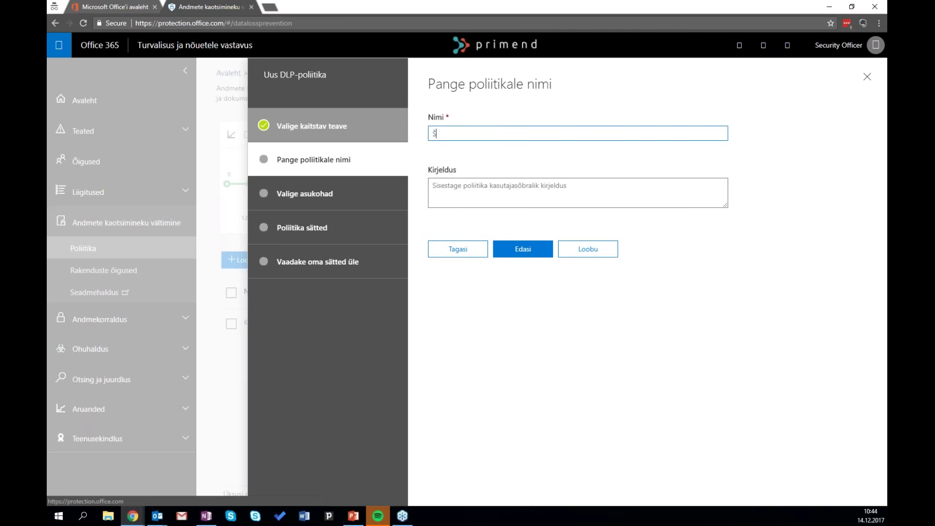
text(alajane)
key(BackSpace)
key(BackSpace)
key(BackSpace)
key(BackSpace)
key(BackSpace)
key(BackSpace)
key(BackSpace)
key(BackSpace)
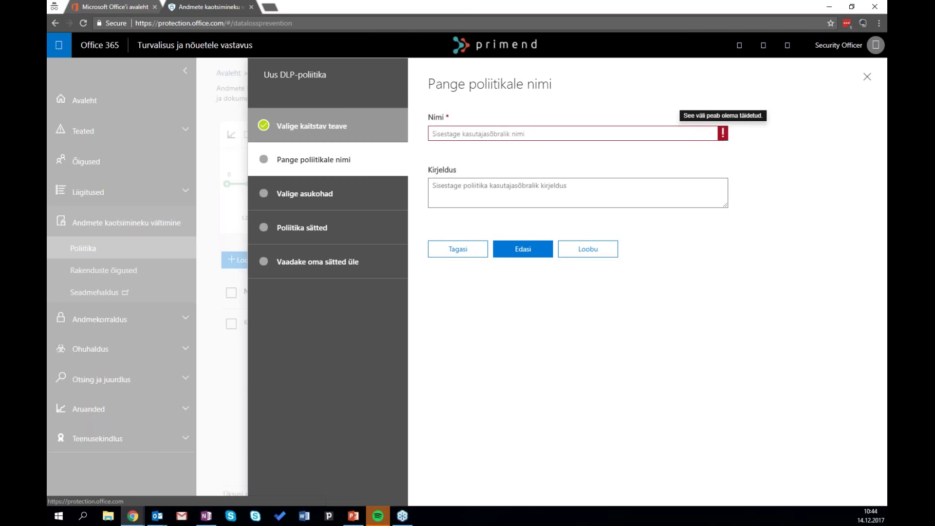
text(Seminari n)
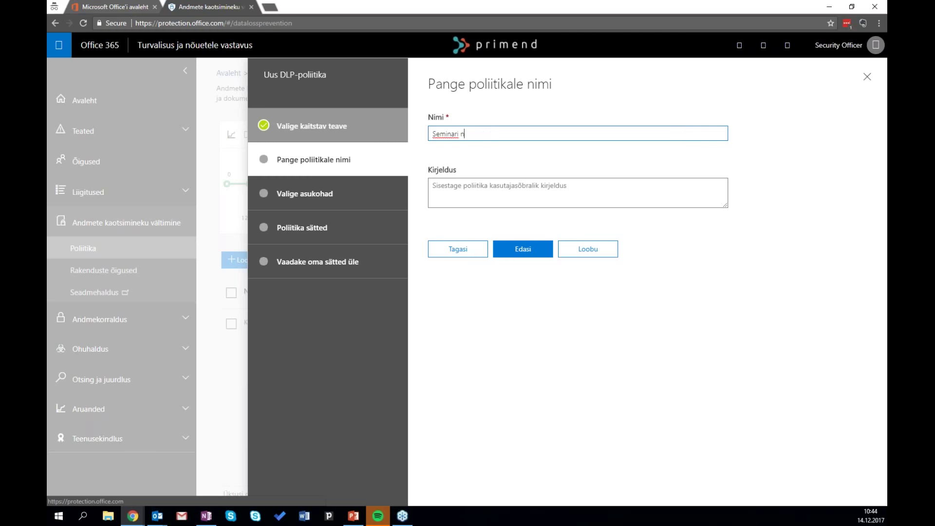
text(äidispoliitika)
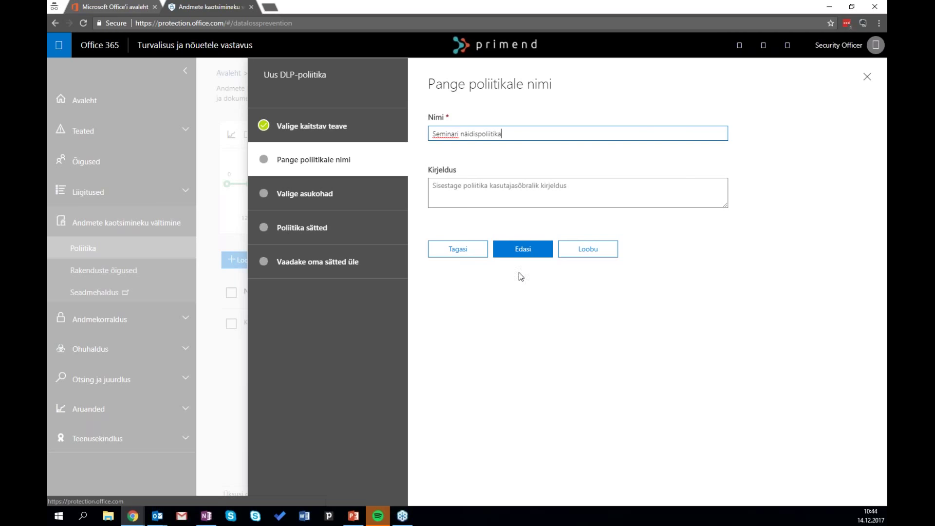
click(525, 258)
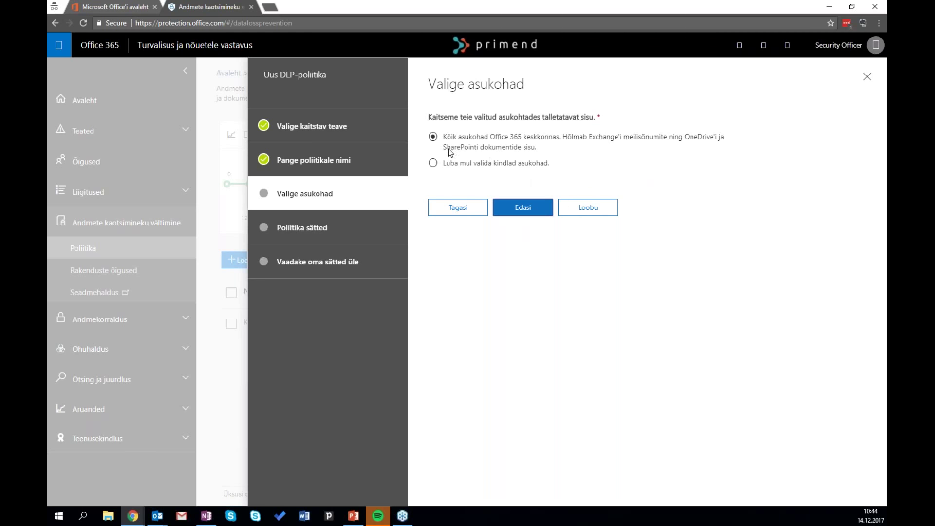
- Choose specific locations for the policy, turning off SharePoint sites and OneDrive accounts and keeping only Exchange mail
click(433, 164)
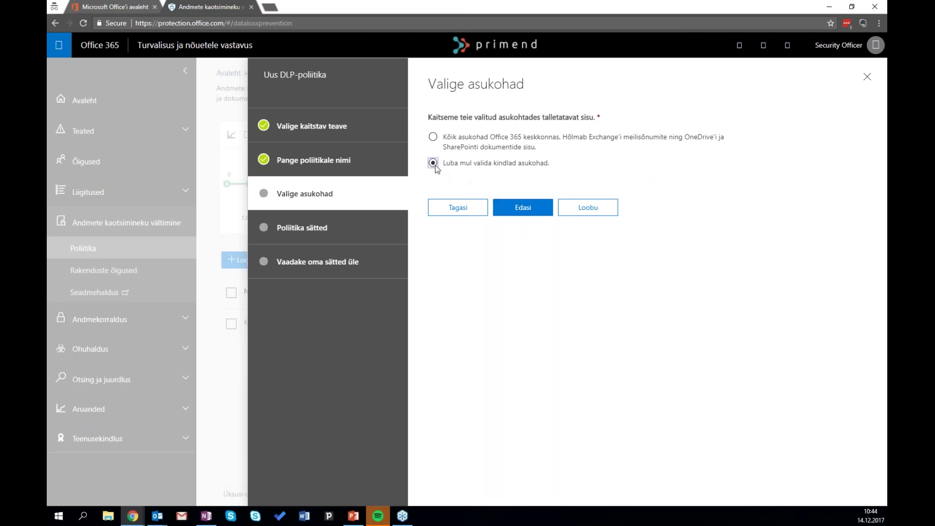
click(513, 210)
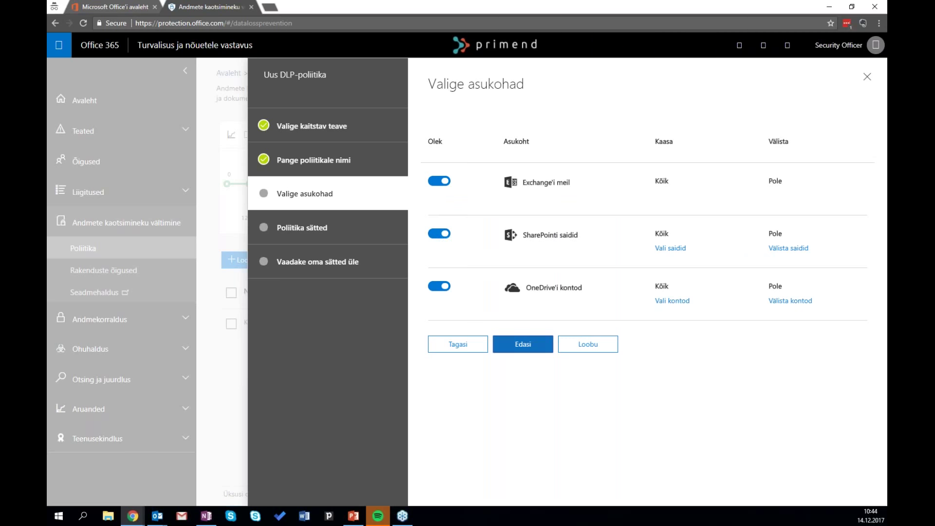
click(440, 234)
click(440, 286)
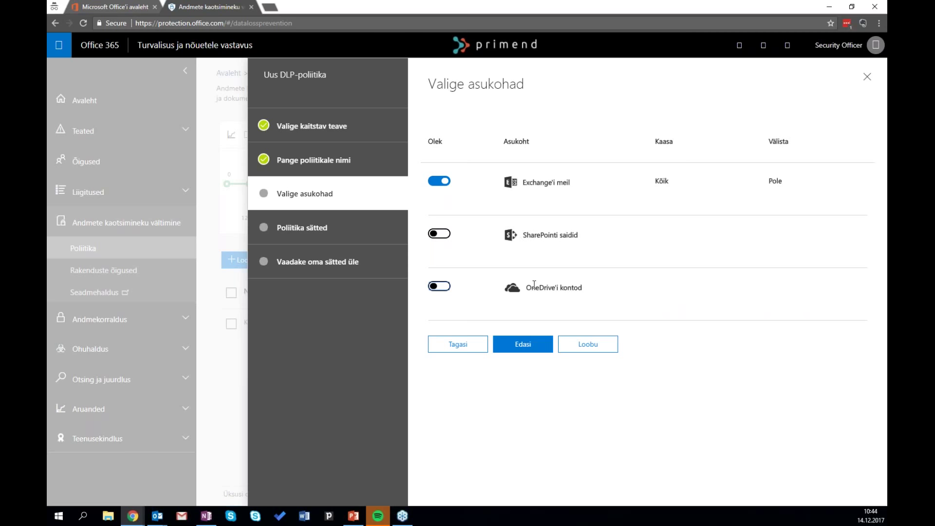
mouse_move(547, 288)
mouse_down()
mouse_move(563, 288)
mouse_move(553, 292)
mouse_up()
drag(561, 288, 536, 287)
drag(534, 238, 534, 189)
click(535, 188)
click(524, 350)
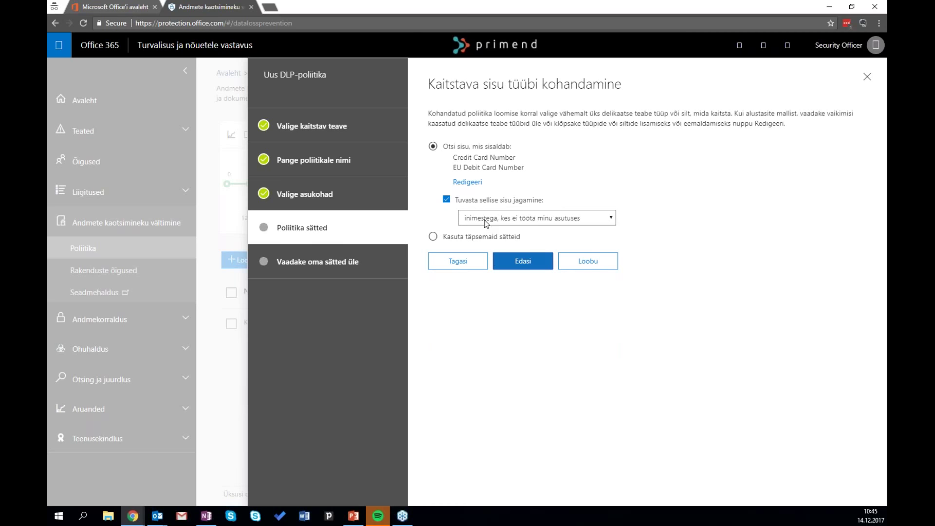
- Set the policy to detect content shared with people outside the organization (inimestega, kes ei tööta minu asutuses) and continue
click(484, 220)
click(483, 221)
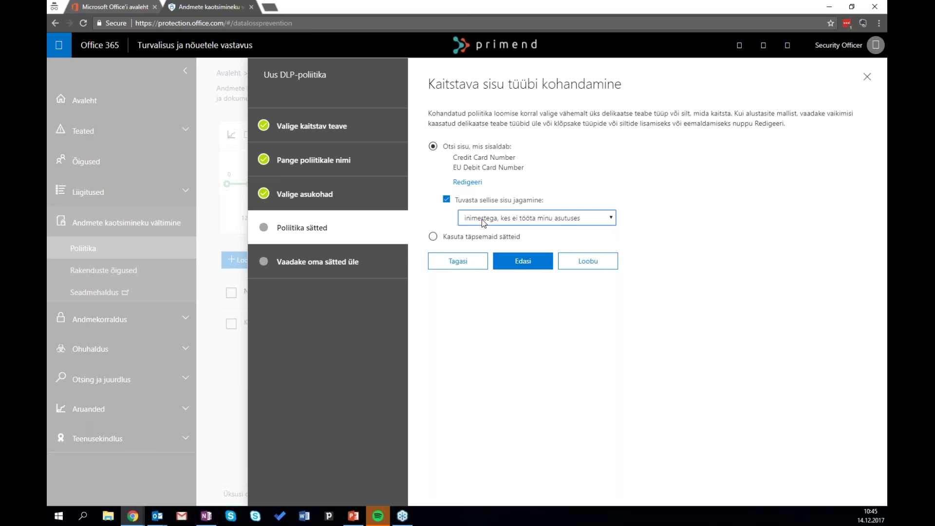
click(480, 221)
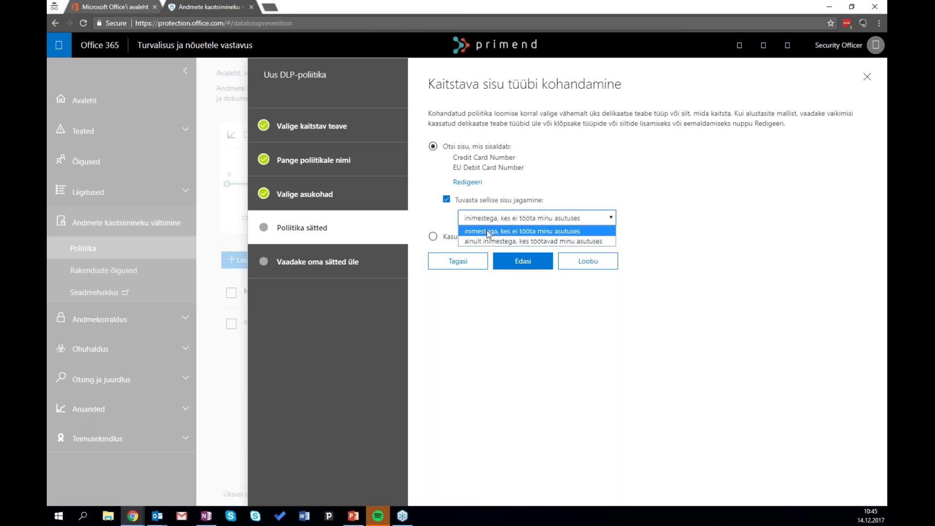
click(487, 231)
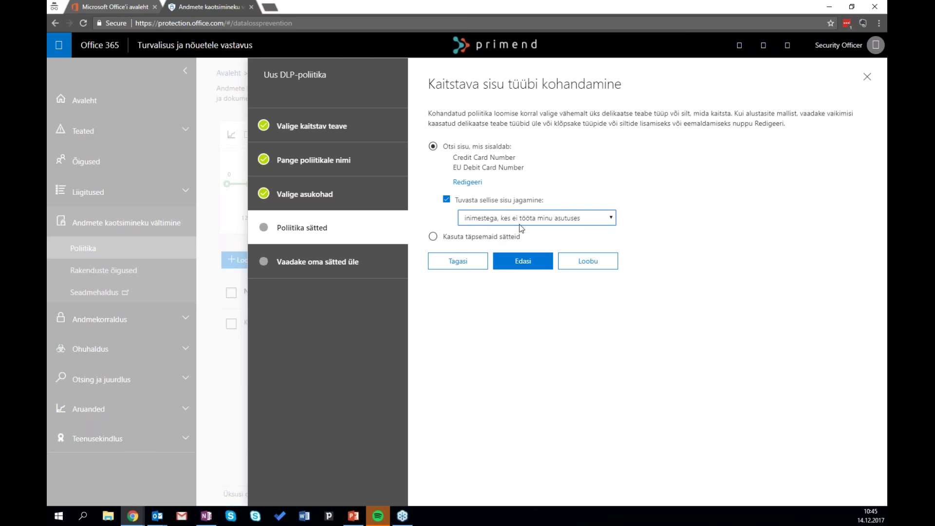
click(529, 271)
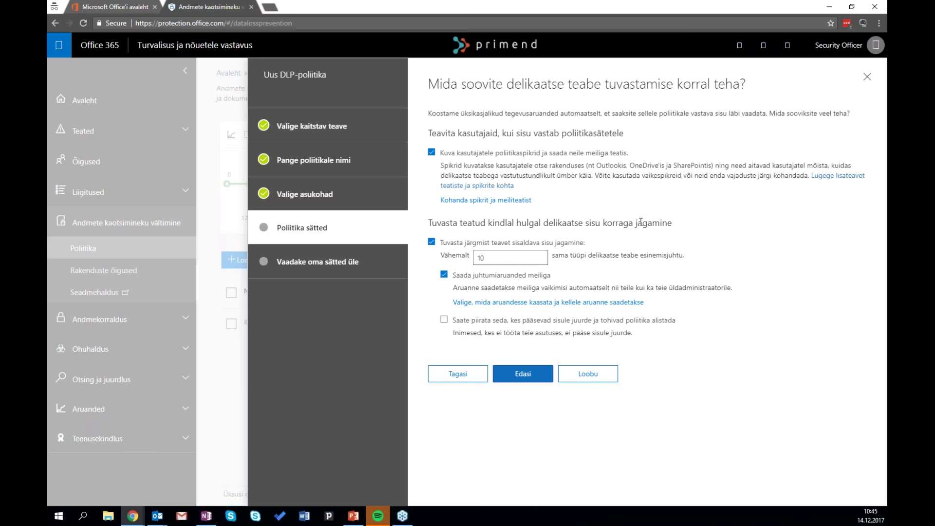
- Set the minimum number of sensitive information instances to 3, keep e-mailed incident reports on, and exit the wizard without creating the policy
drag(485, 257, 472, 255)
click(485, 276)
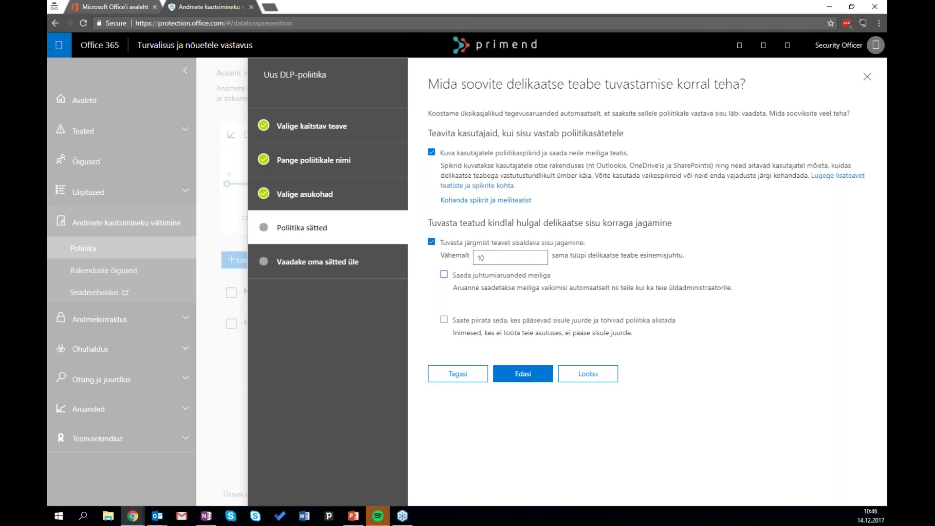
click(482, 275)
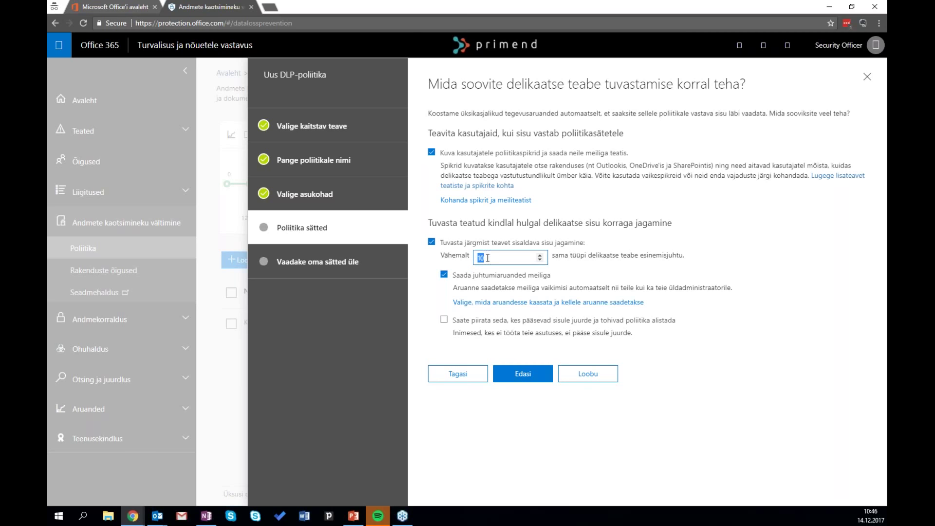
key(ctrl+a)
text(3)
click(616, 272)
click(499, 263)
click(867, 76)
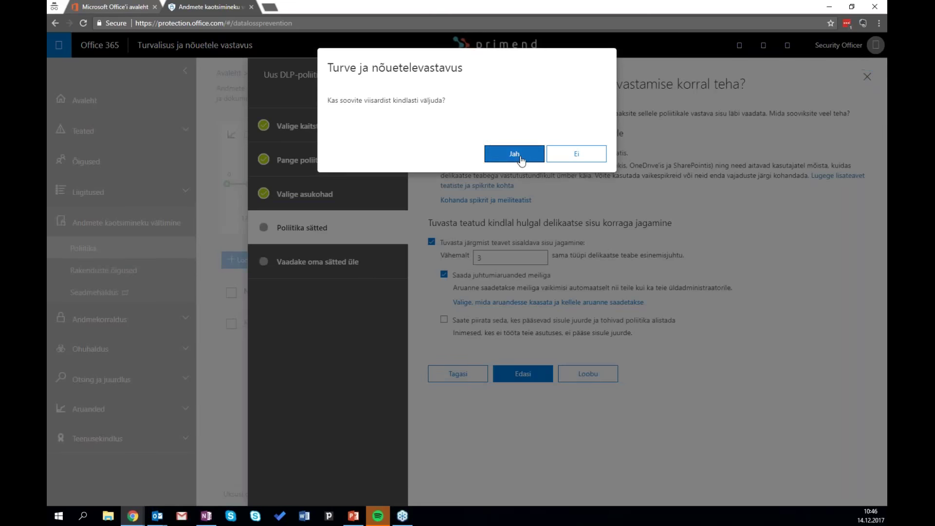
click(515, 154)
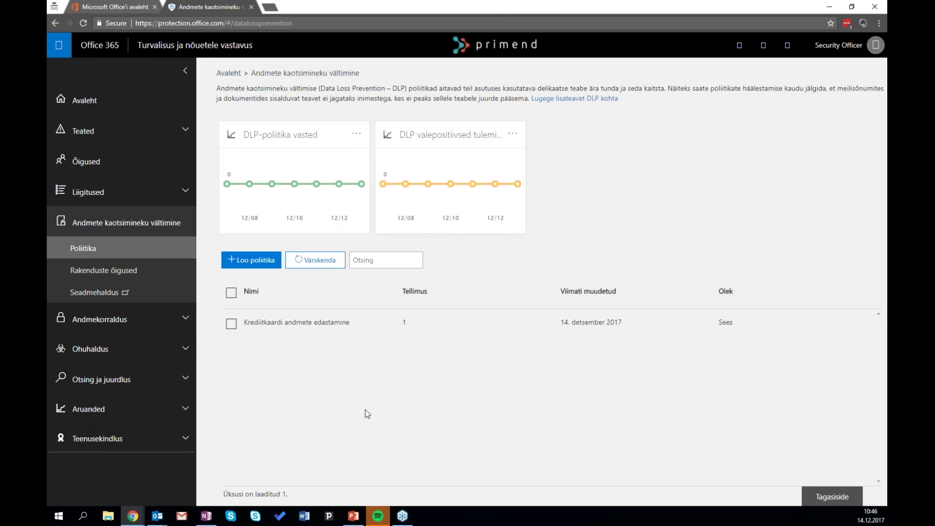
- Look at the permissions page (Õigused) and open the labels list (Sildid) under the classifications
key(alt+Tab)
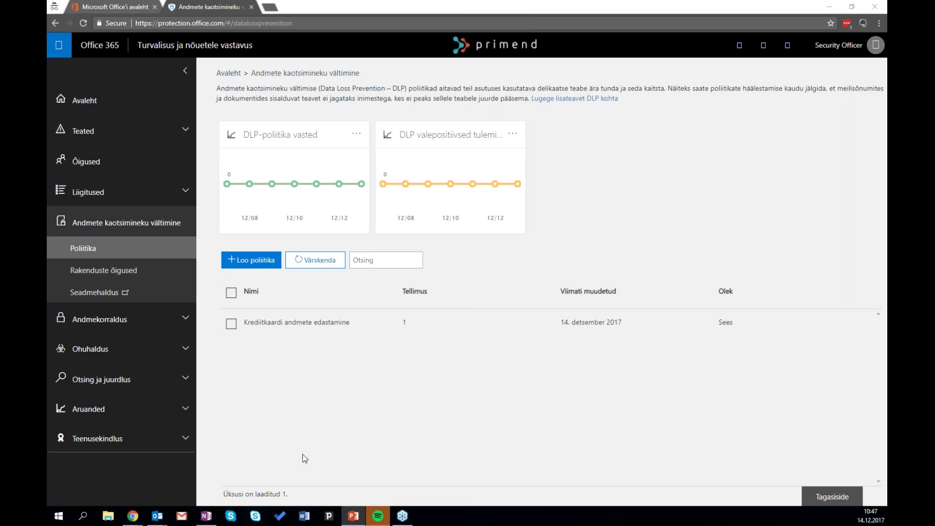
click(107, 164)
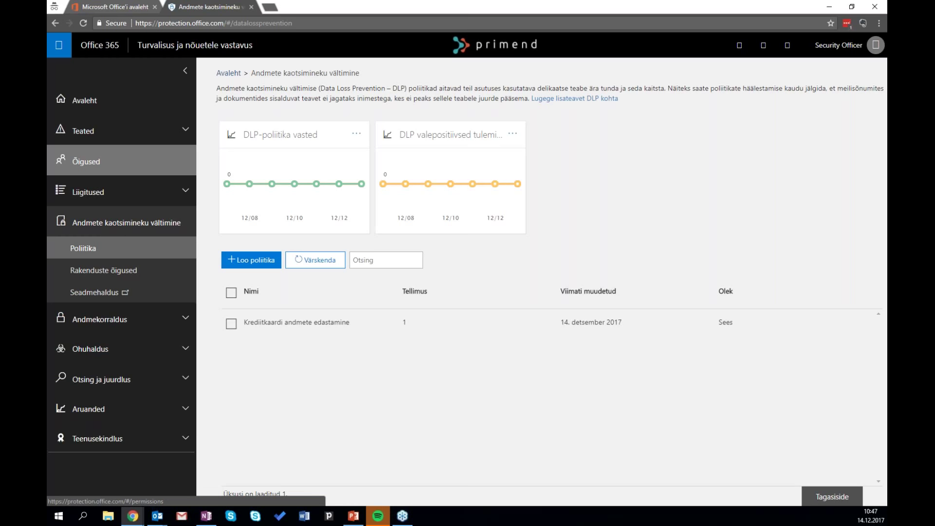
click(107, 164)
click(103, 191)
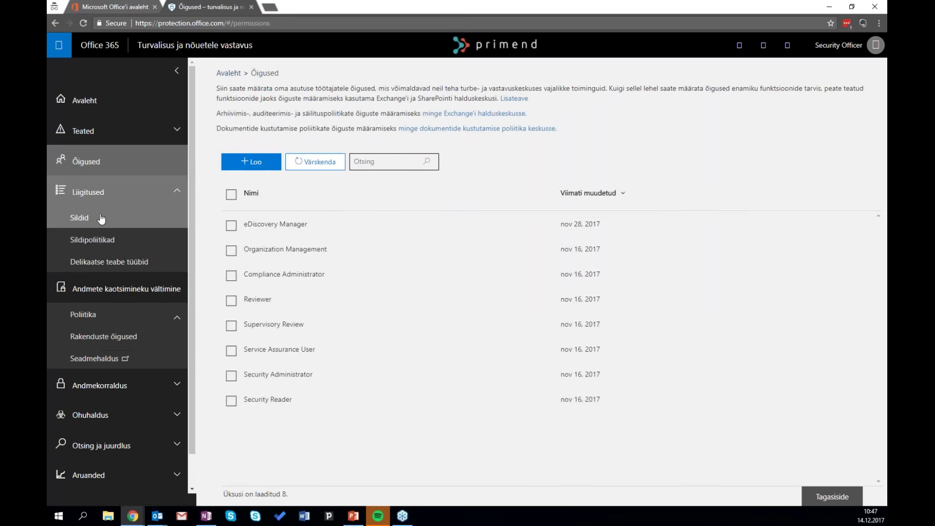
click(101, 219)
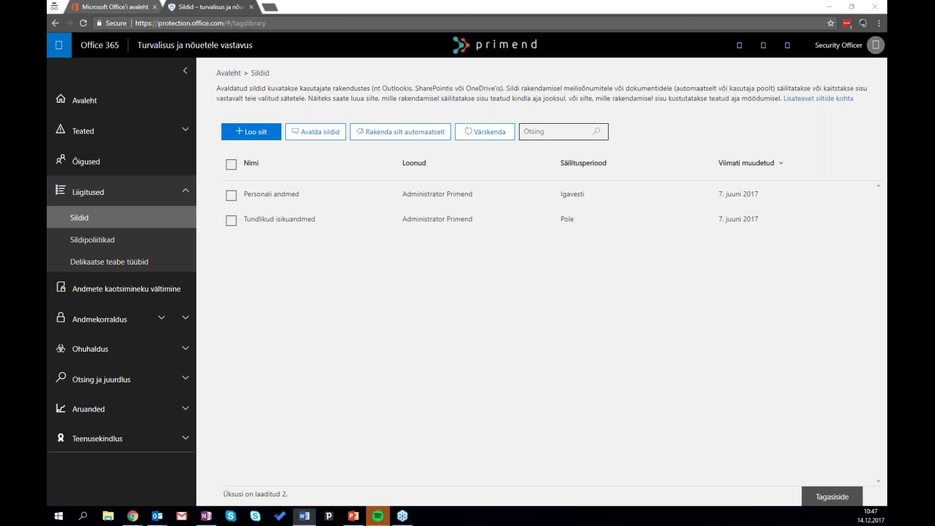
- Write "Konfidentsiaalne" in a new blank Word document and apply the sensitivity label Confidential \ Label only - Märgistusega
click(304, 516)
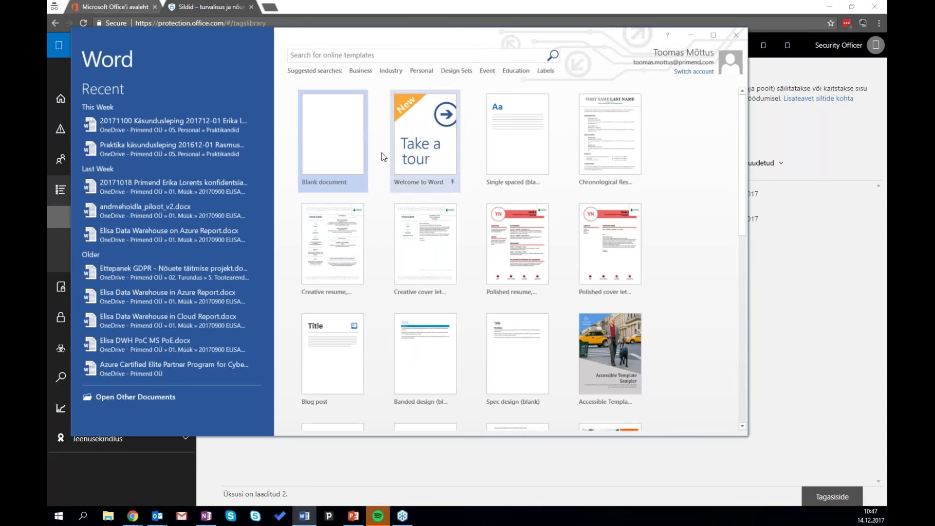
click(339, 146)
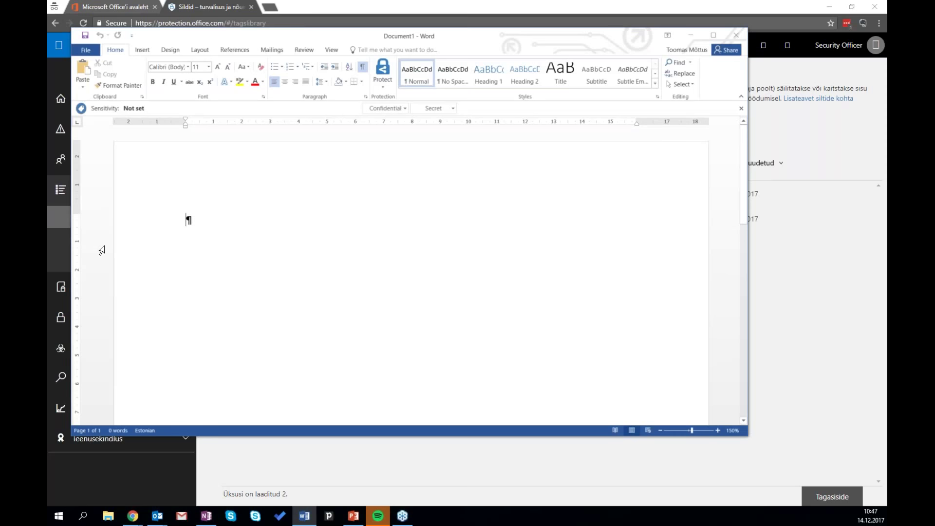
text(KOnfi)
key(BackSpace)
key(BackSpace)
key(BackSpace)
key(BackSpace)
text(onfi)
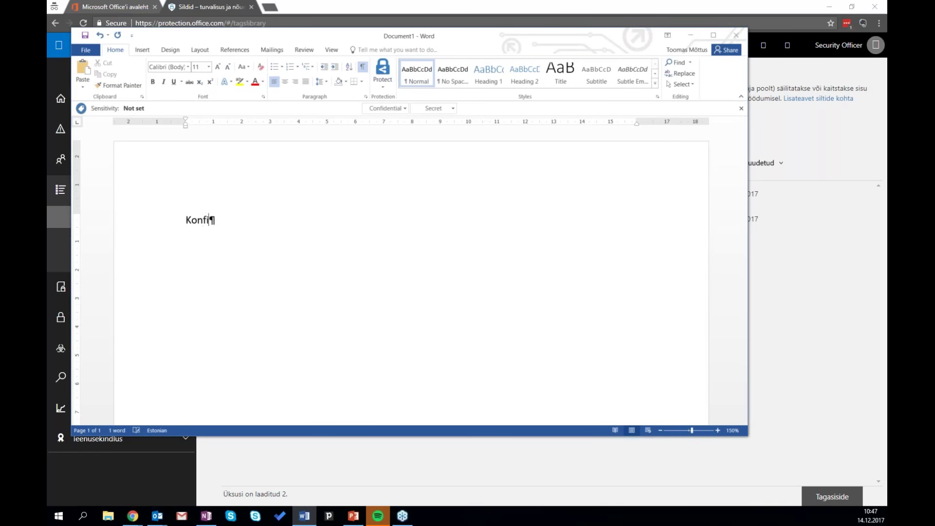
text(dentsiaalne)
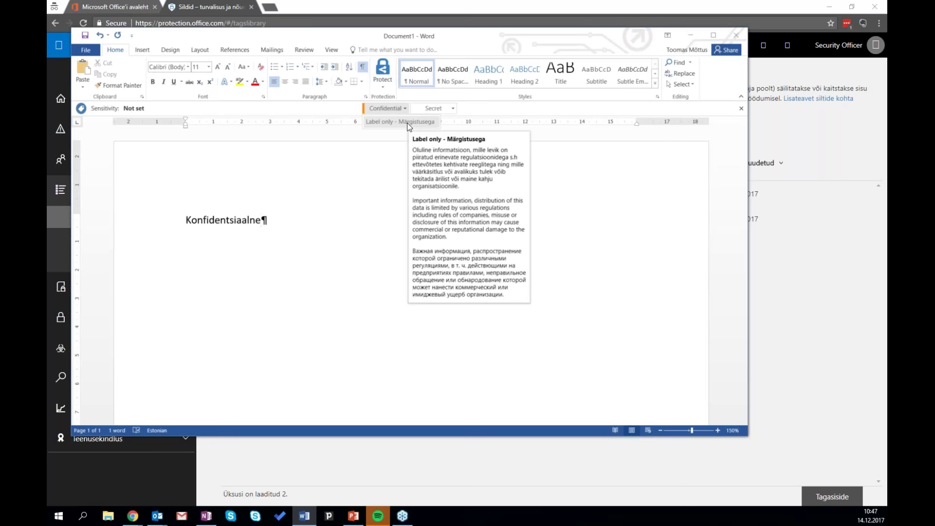
click(407, 122)
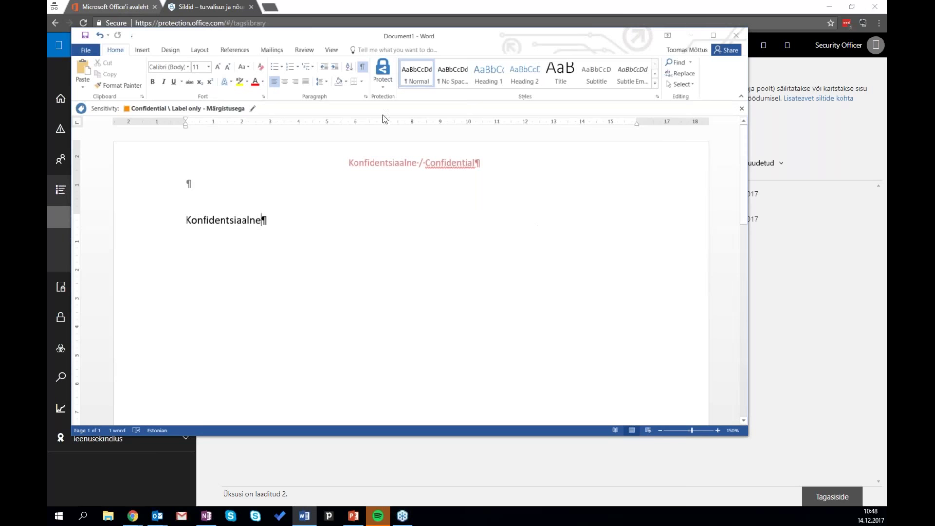
- Look over the protection options for the Word document, including Custom Permissions, and close the document
click(385, 89)
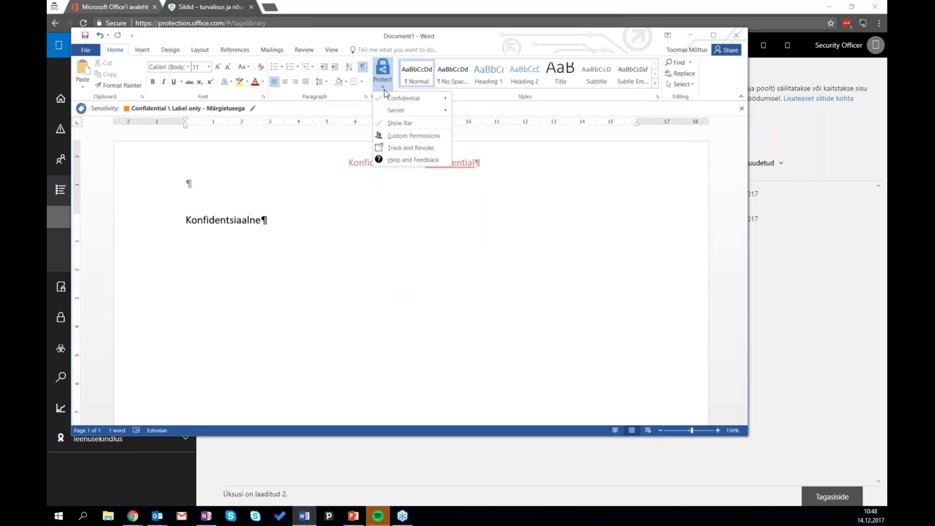
mouse_move(397, 111)
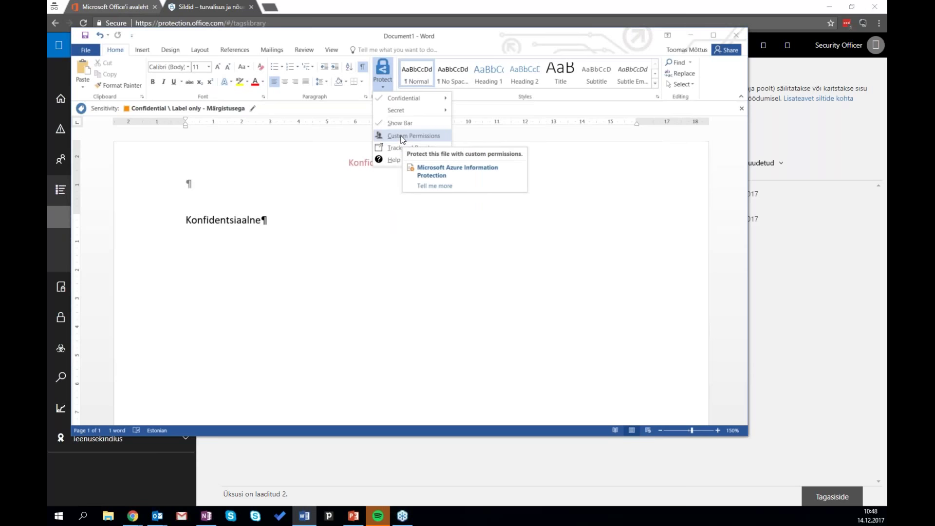
click(547, 211)
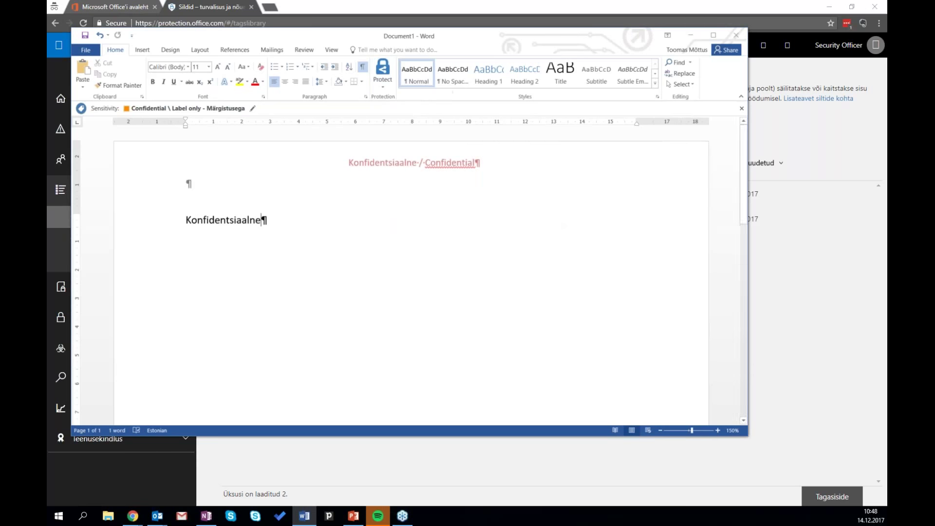
click(734, 38)
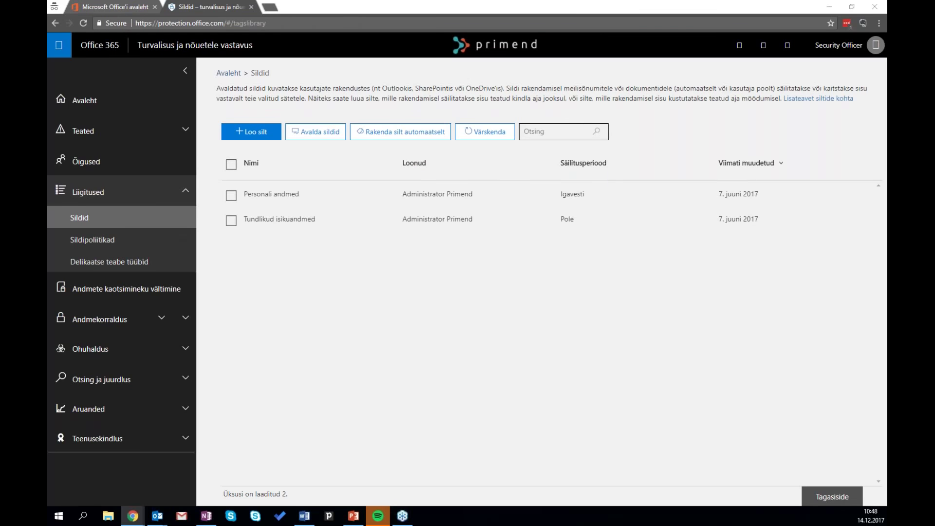
- Start a new Outlook message, address it to a personal external e-mail contact, and enter the subject "Salajane kiri"
key(super+d)
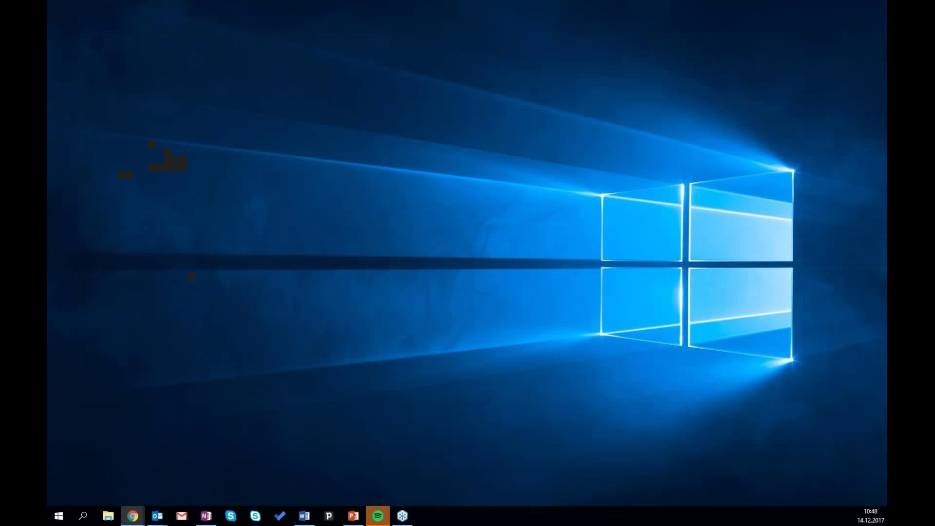
key(super+d)
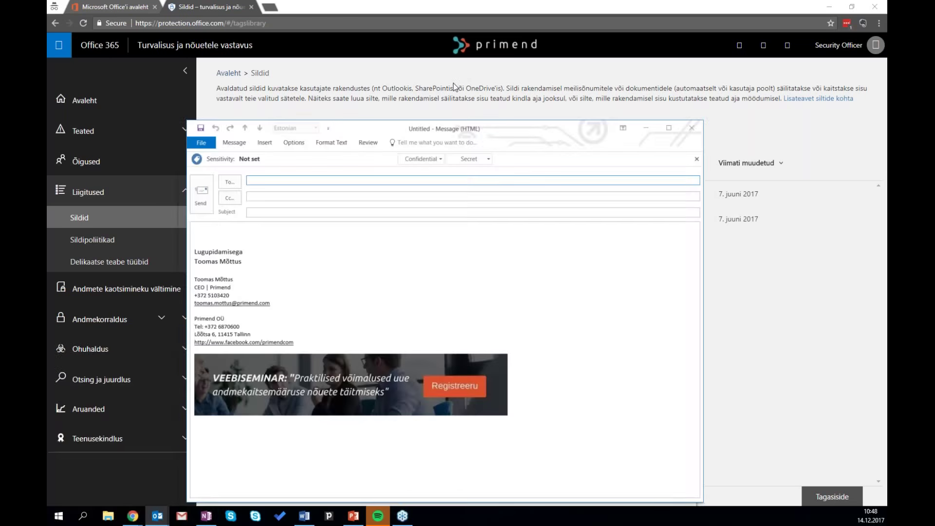
drag(428, 156, 426, 44)
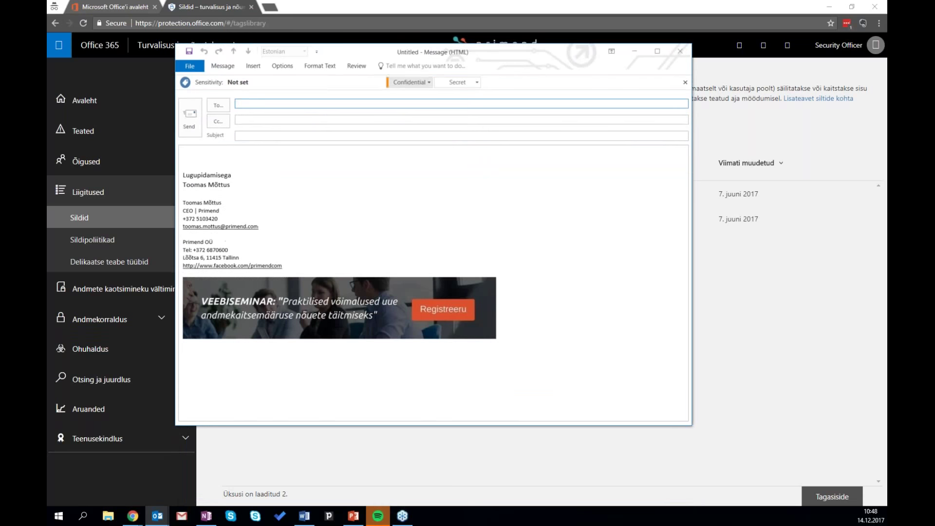
text(Toomas)
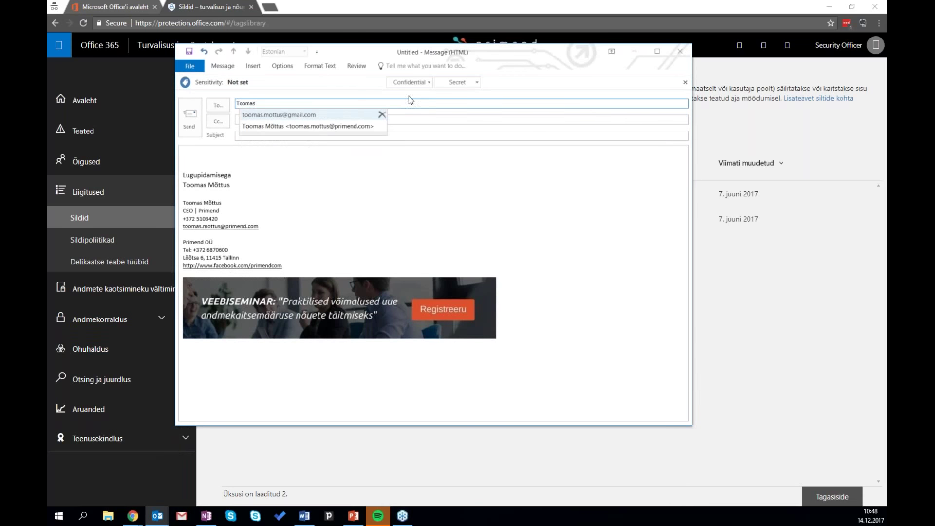
click(316, 115)
click(304, 137)
text(Salajane kiri)
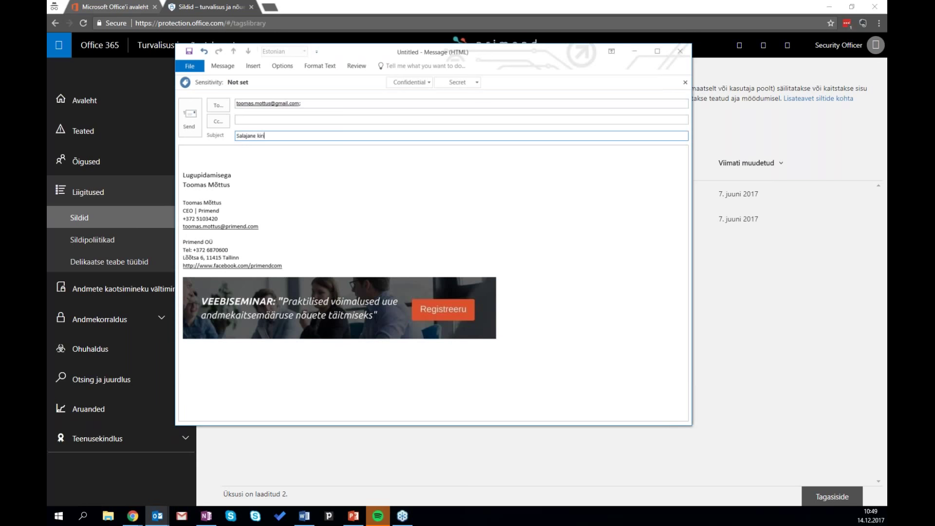
key(Tab)
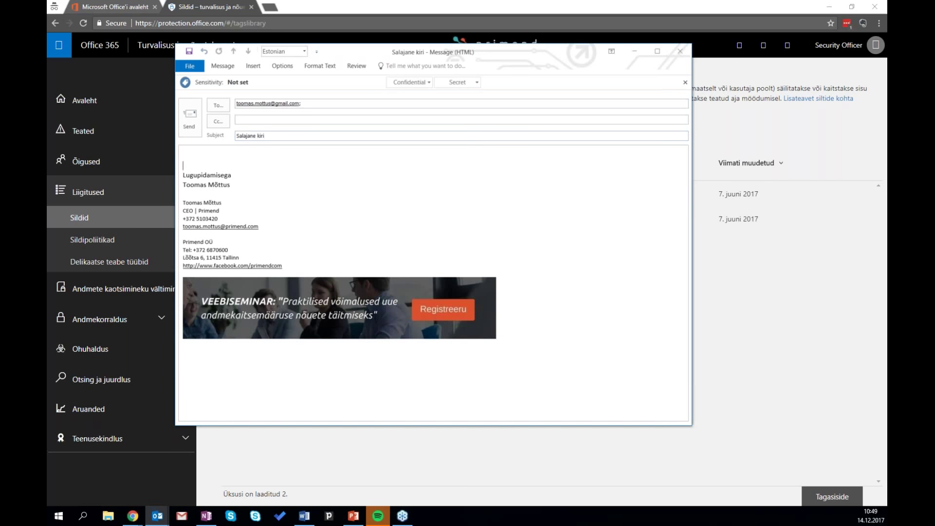
- Look at the sensitivity labels offered for the message and apply the Do Not Forward restriction to it
click(224, 69)
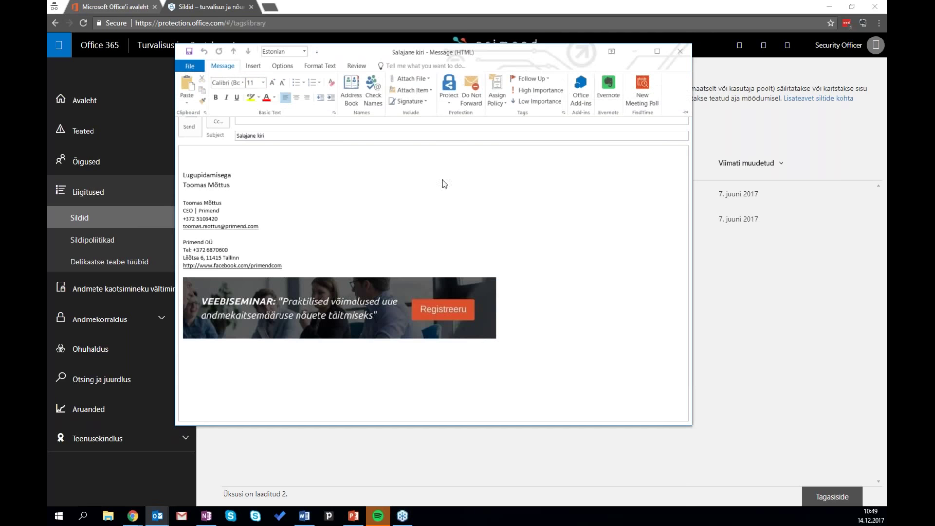
click(450, 103)
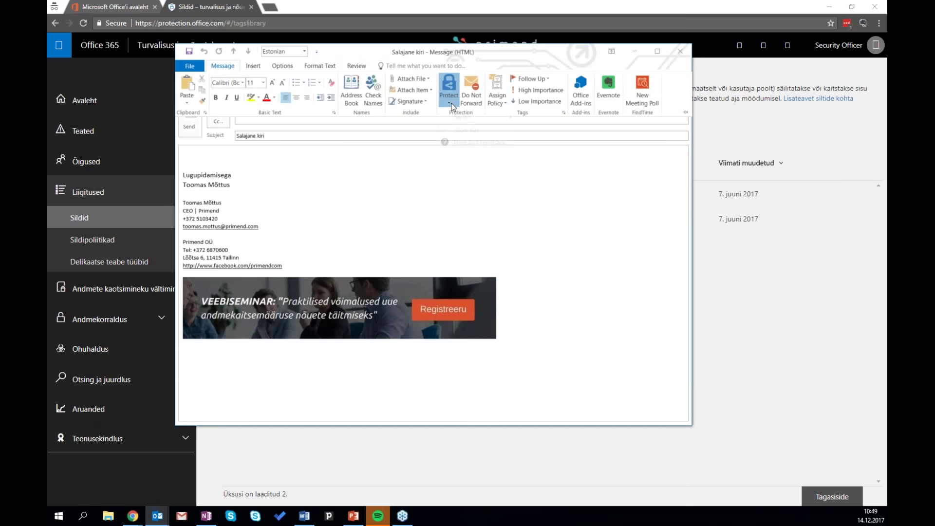
mouse_move(487, 118)
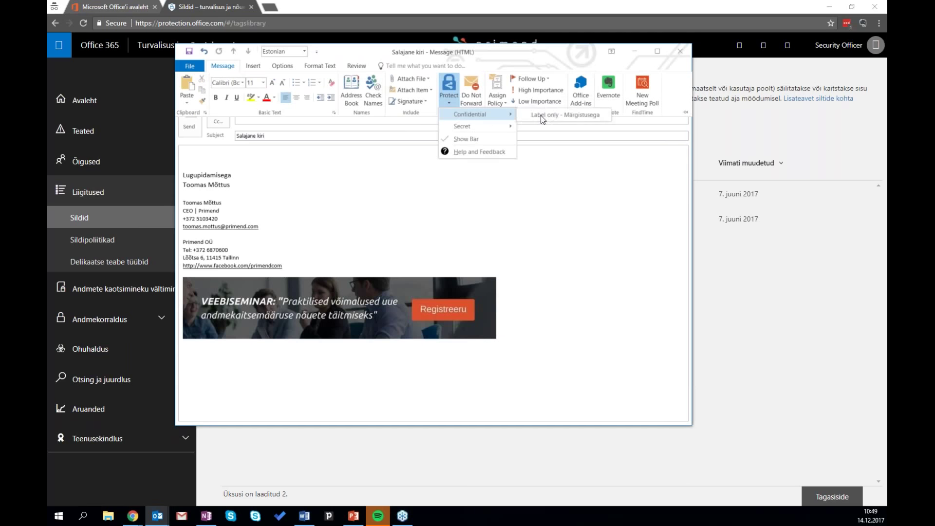
click(484, 216)
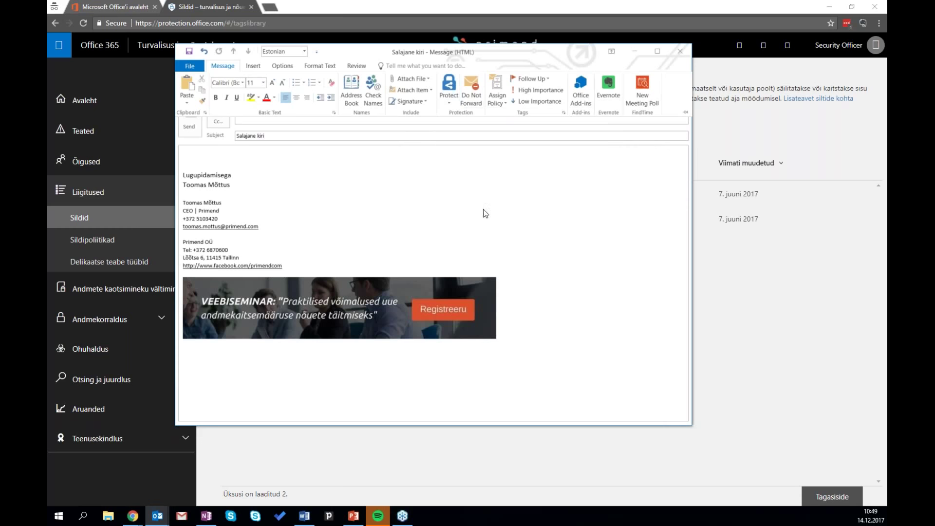
click(476, 89)
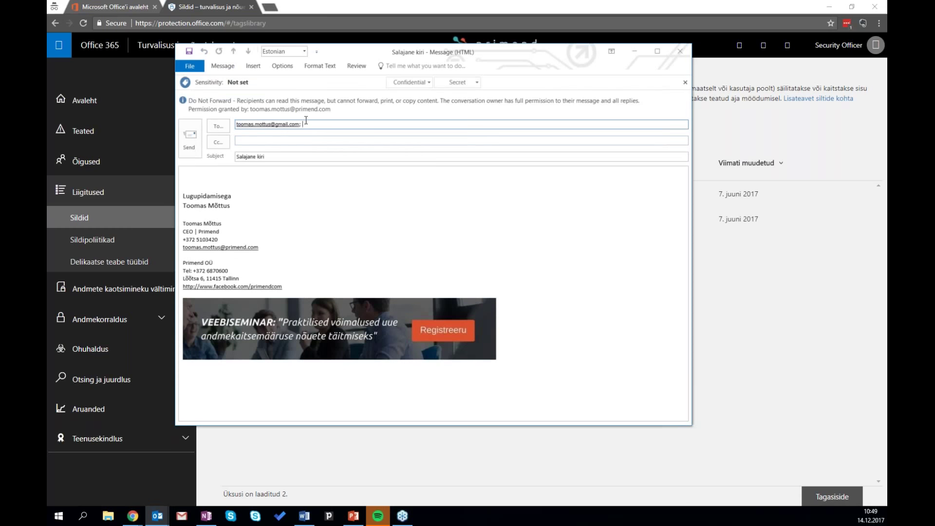
- Replace the recipient with an internal colleague and write "Klientide nimekiri" in the message body
key(ctrl+a)
text(T)
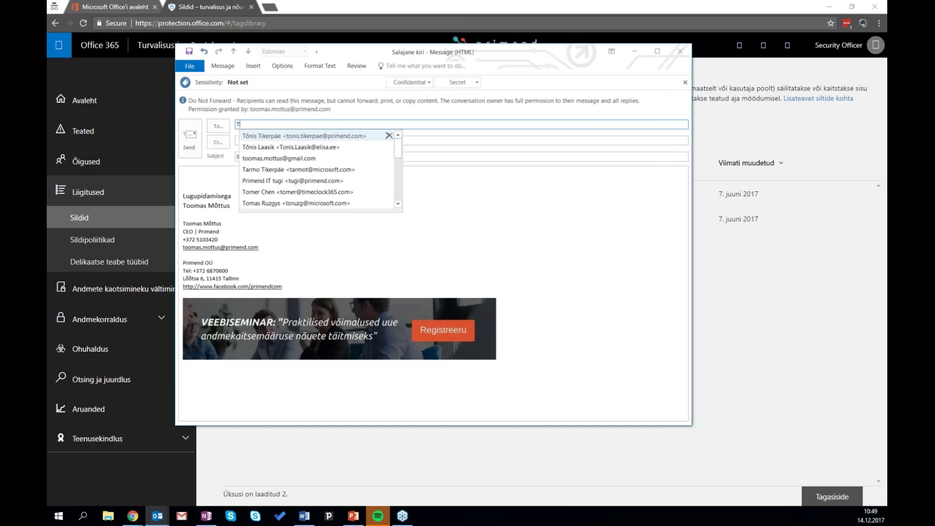
text(õnis)
key(Return)
click(201, 176)
text(Klientide )
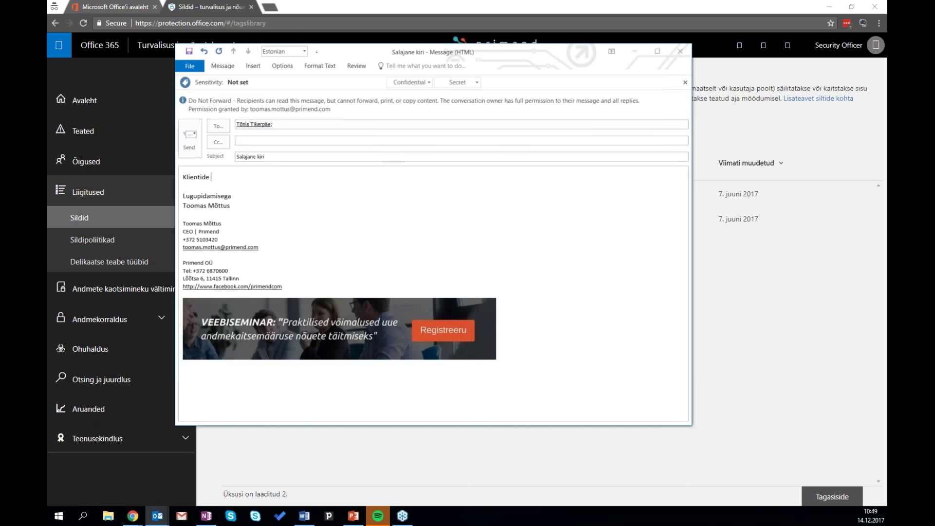
text(nimekiri)
key(Down)
key(Down)
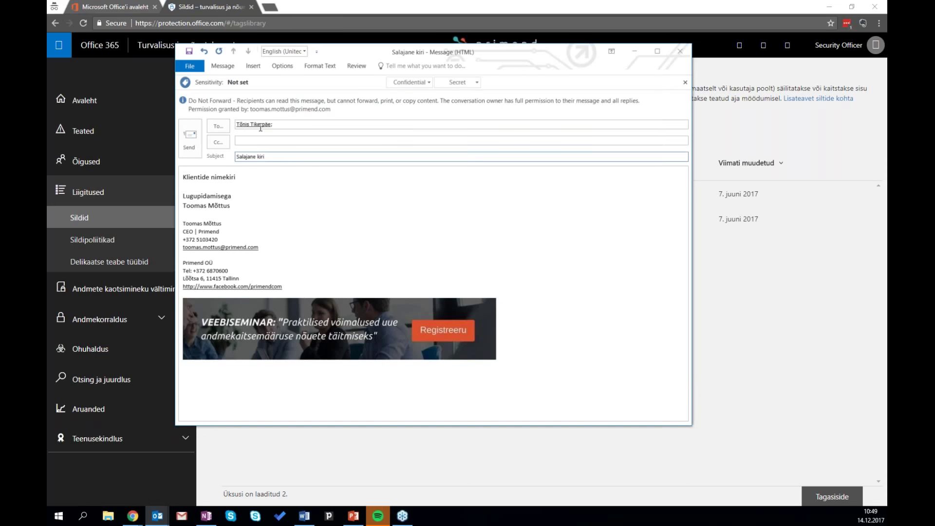
- Check the message's Do Not Forward setting and close the message without saving it
click(234, 68)
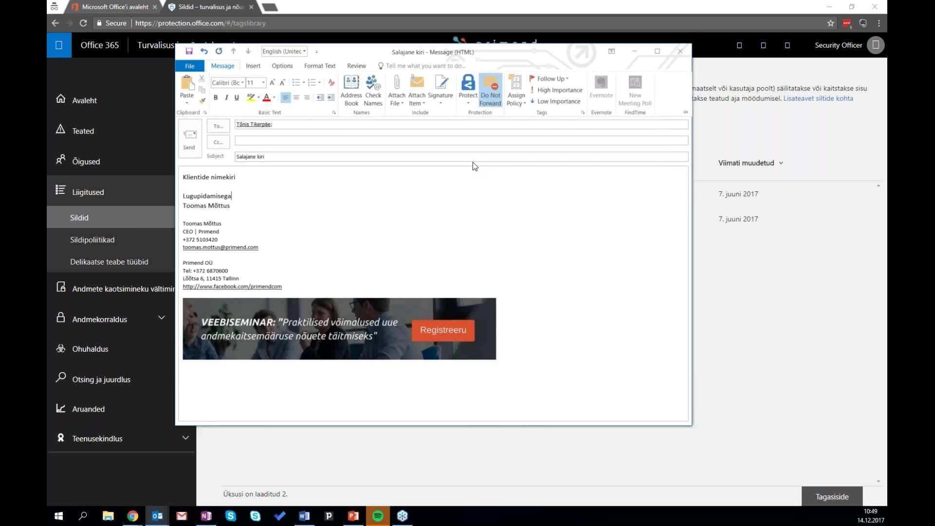
click(682, 54)
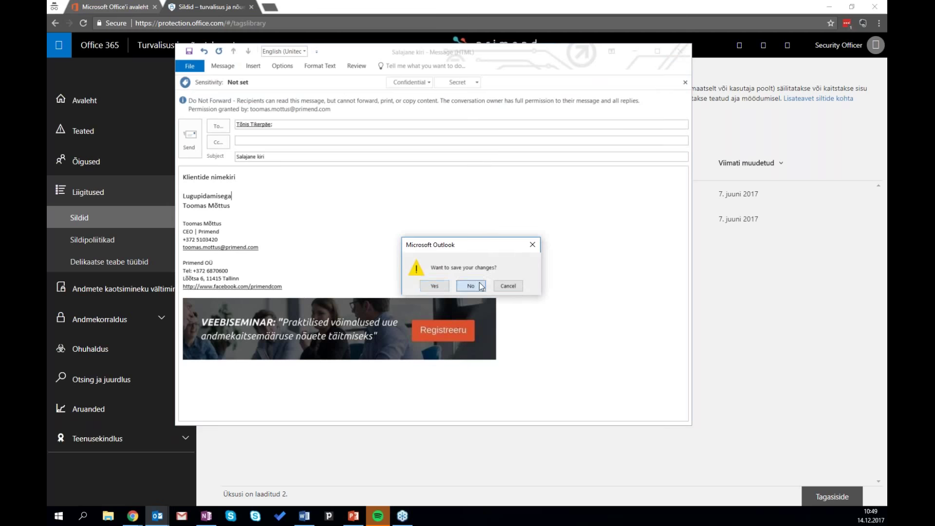
click(479, 284)
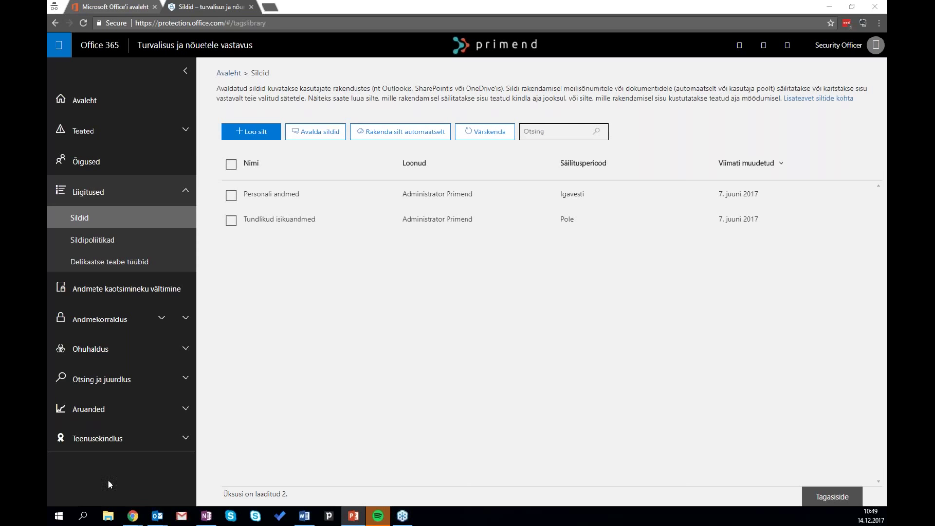
- In the Security & Compliance site, look at the alerts dashboard and home page (Avaleht), ending on the reports dashboard (Aruanded, Armatuurlaud)
click(102, 139)
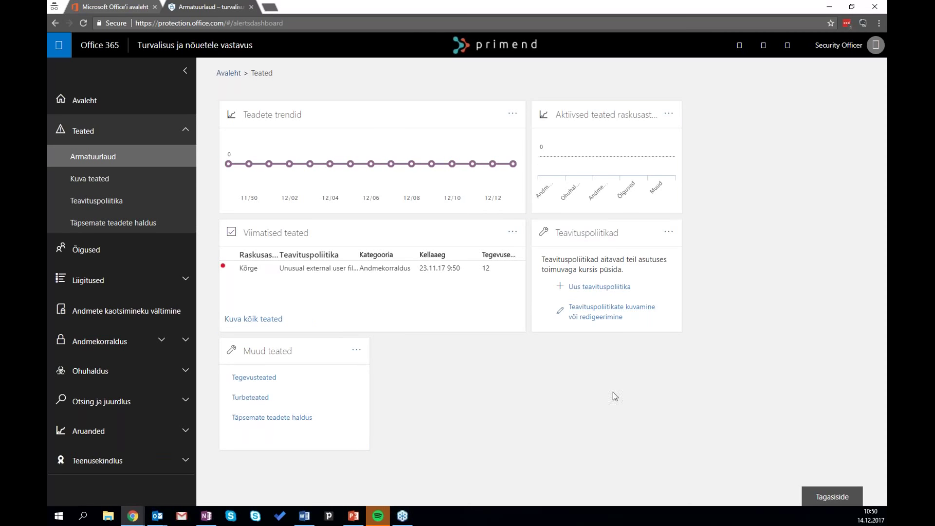
click(82, 110)
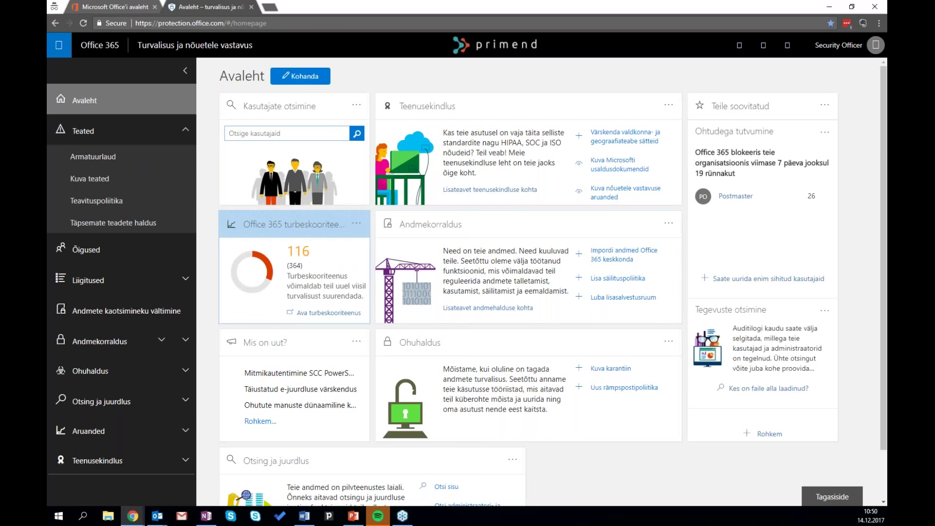
click(97, 434)
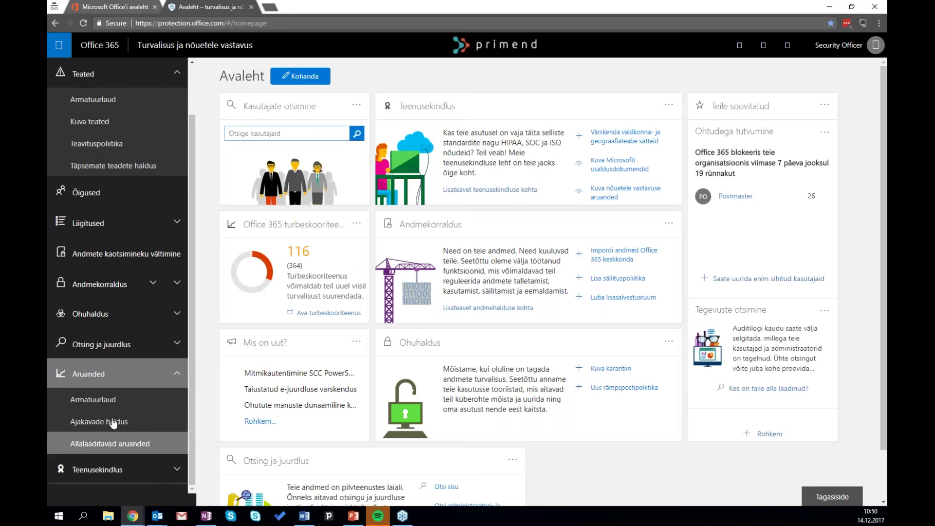
click(100, 399)
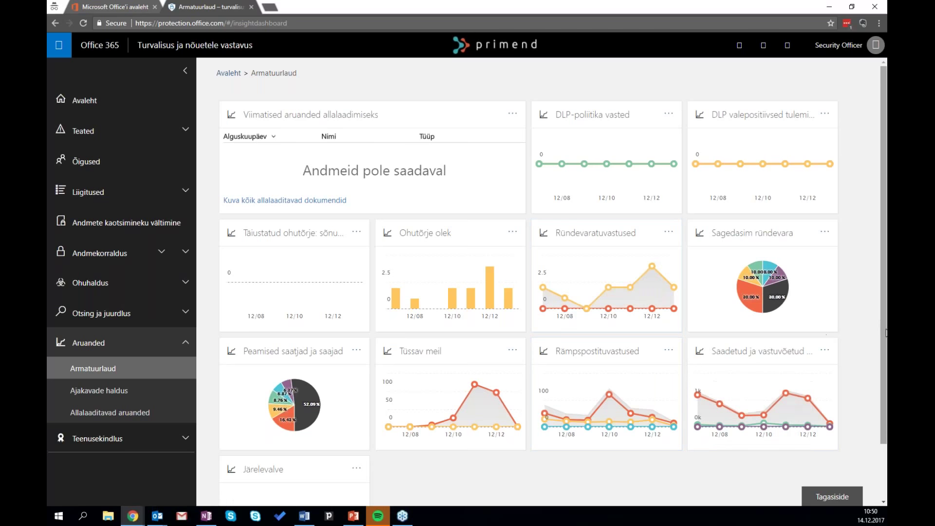
- Examine the top malware report (Sagedasim ründevara) and the top senders and recipients report (Peamised saatjad ja saajad), returning to the reports dashboard
scroll(779, 302, down, 1)
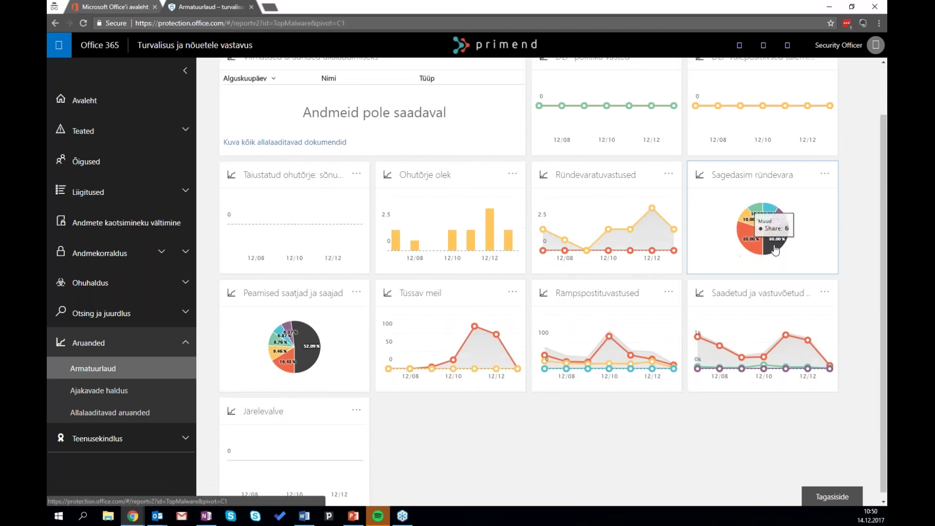
click(776, 249)
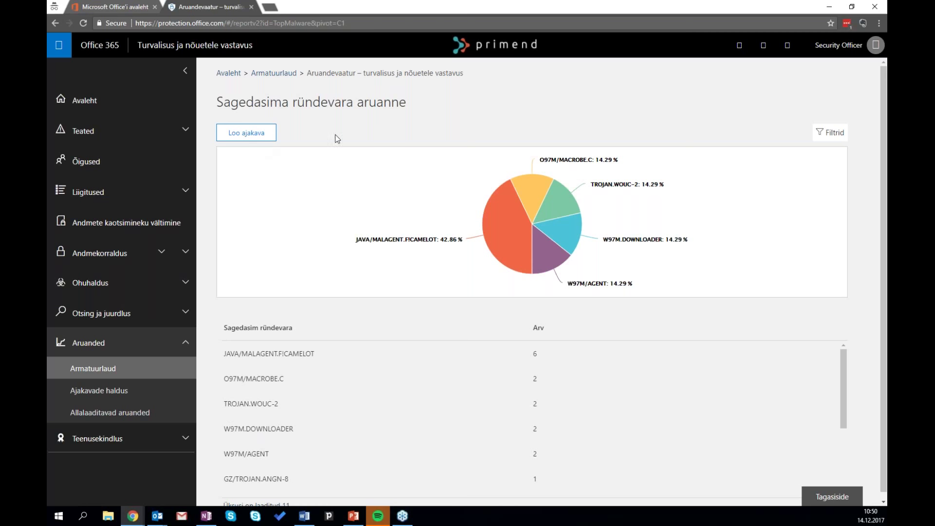
click(110, 367)
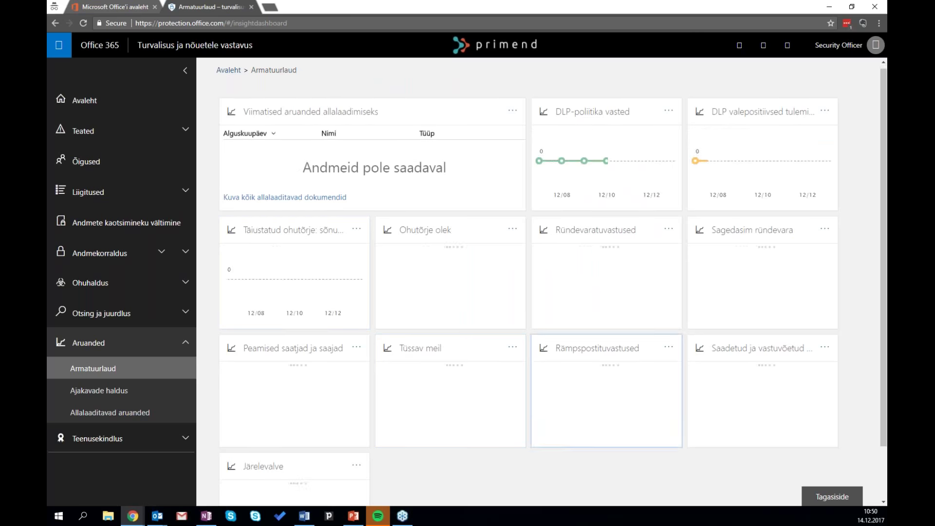
scroll(294, 331, down, 1)
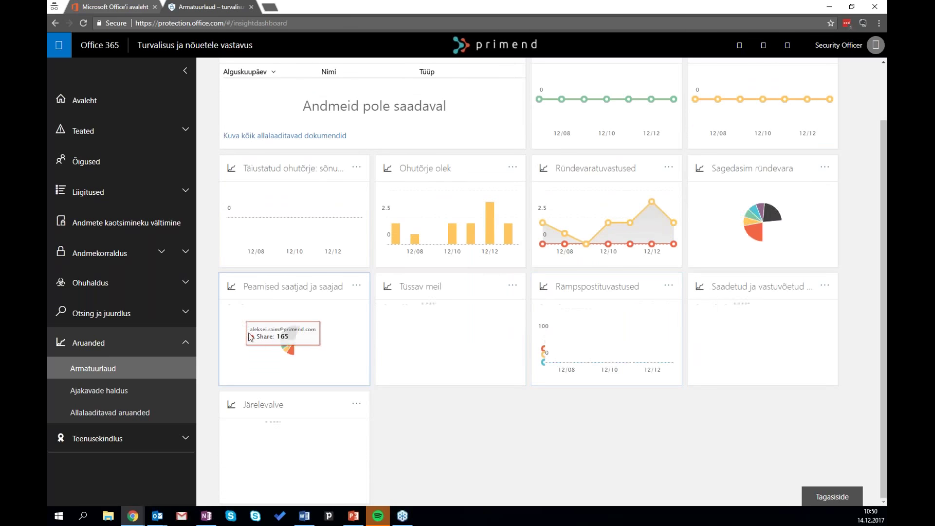
click(309, 351)
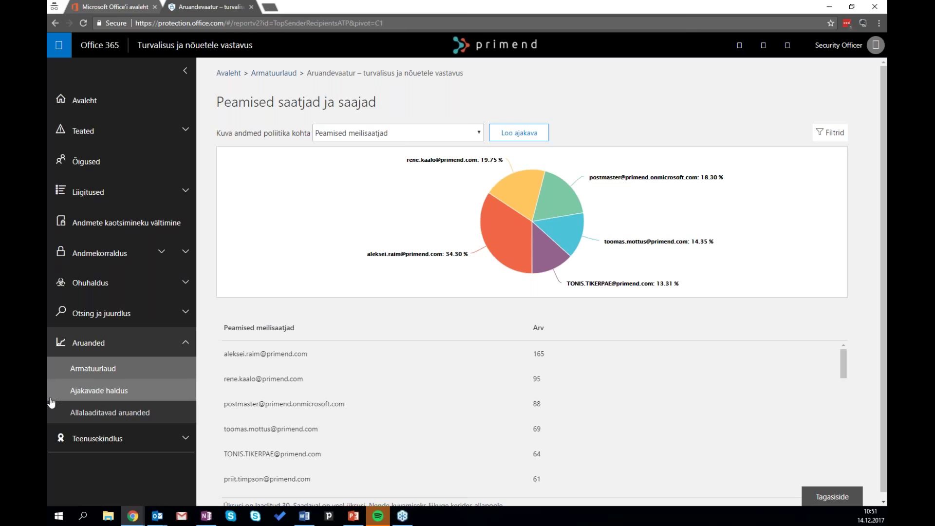
click(93, 369)
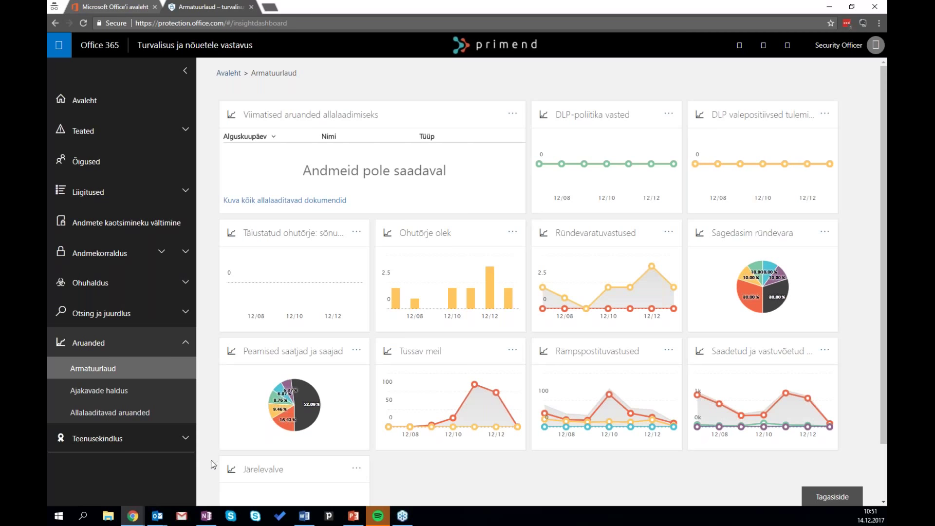
- Open the compliance reports (Vastavusaruanded) under service assurance (Teenusekindlus) and look through the ISO Reports list
click(178, 440)
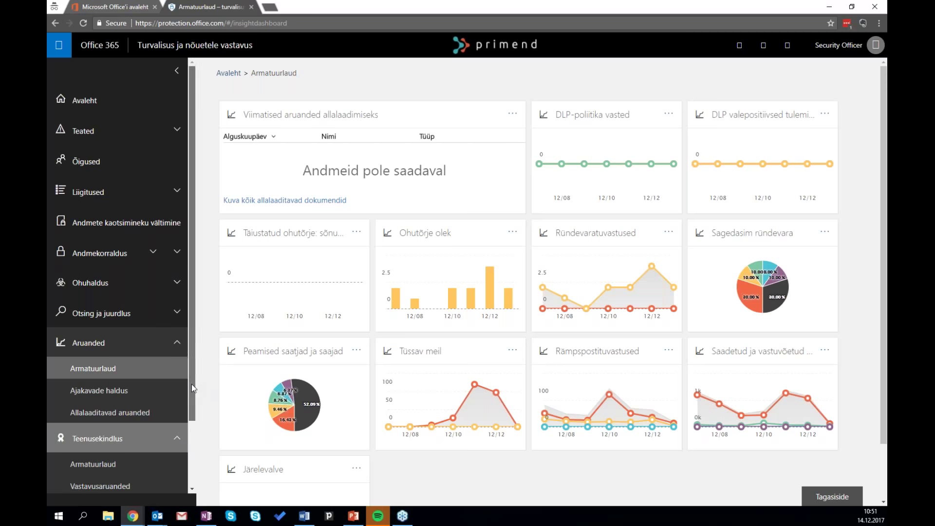
scroll(190, 390, down, 2)
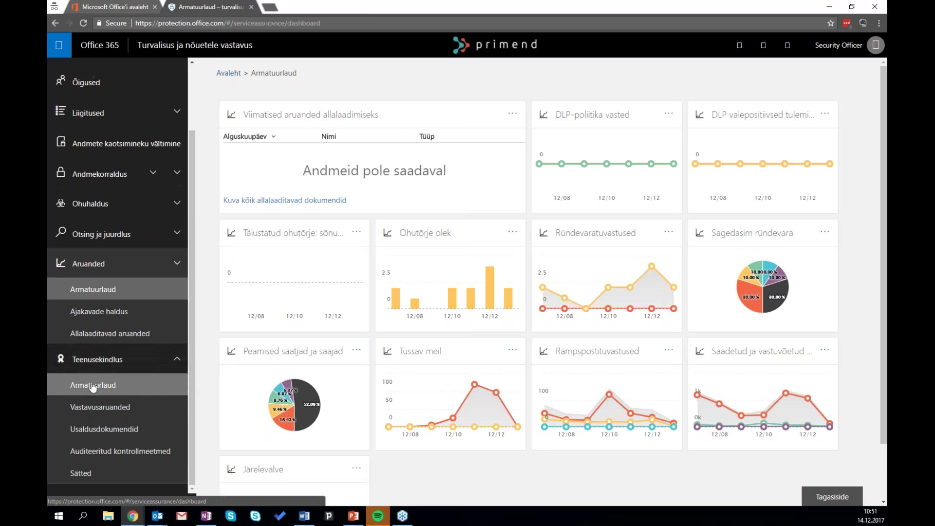
click(92, 386)
click(121, 406)
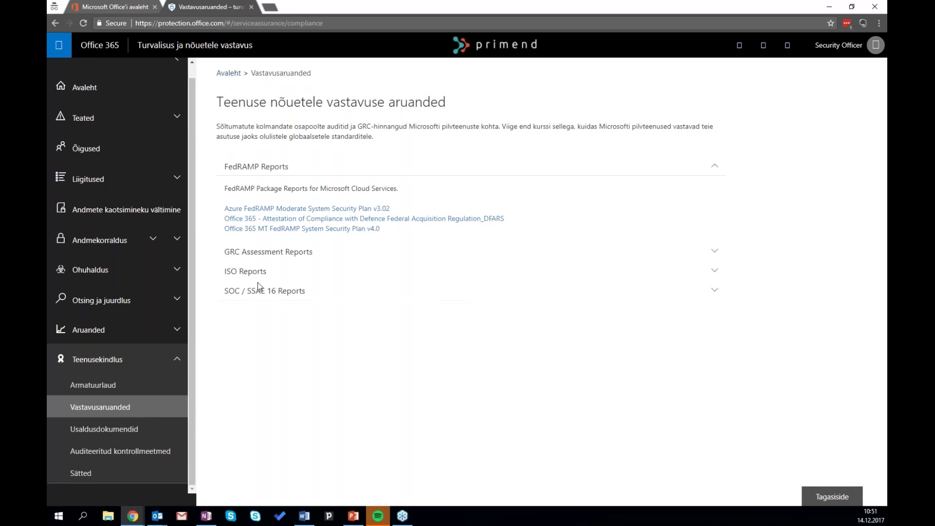
click(245, 271)
scroll(498, 347, down, 3)
scroll(498, 347, down, 5)
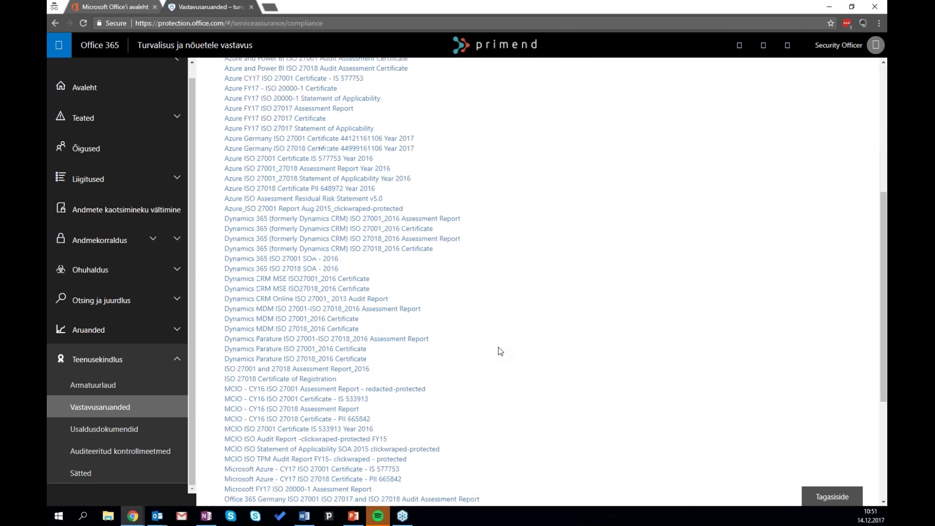
- Look through the rest of the ISO Reports list and the Microsoft trust documents (Usaldusdokumendid) with their FAQ and White Papers
scroll(498, 346, down, 3)
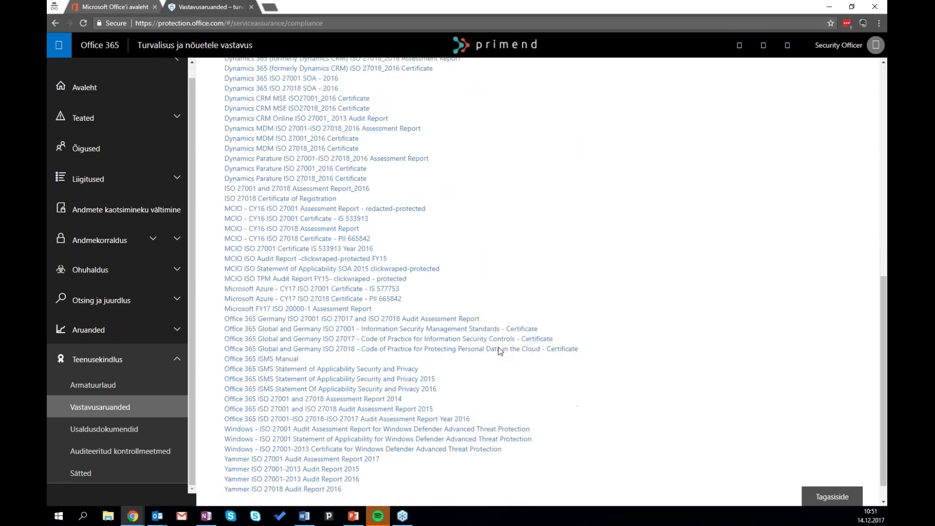
scroll(497, 340, up, 10)
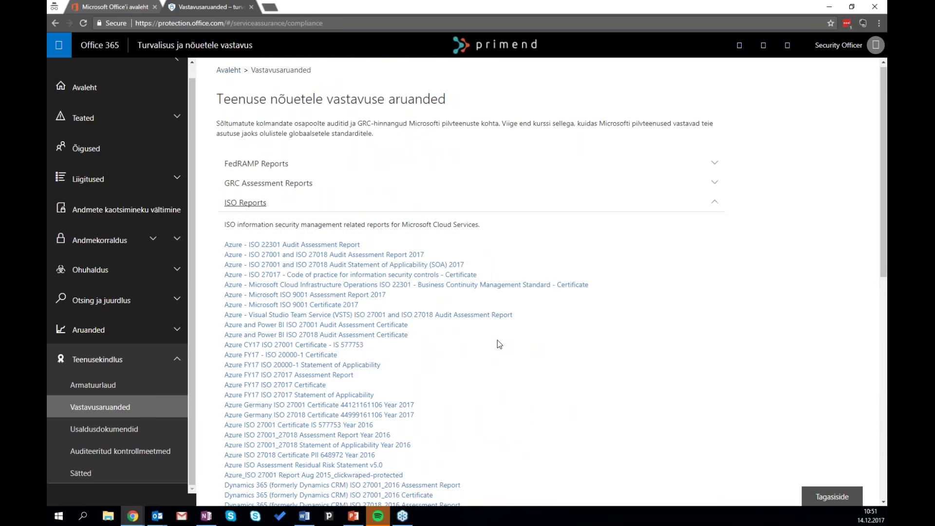
scroll(498, 340, down, 1)
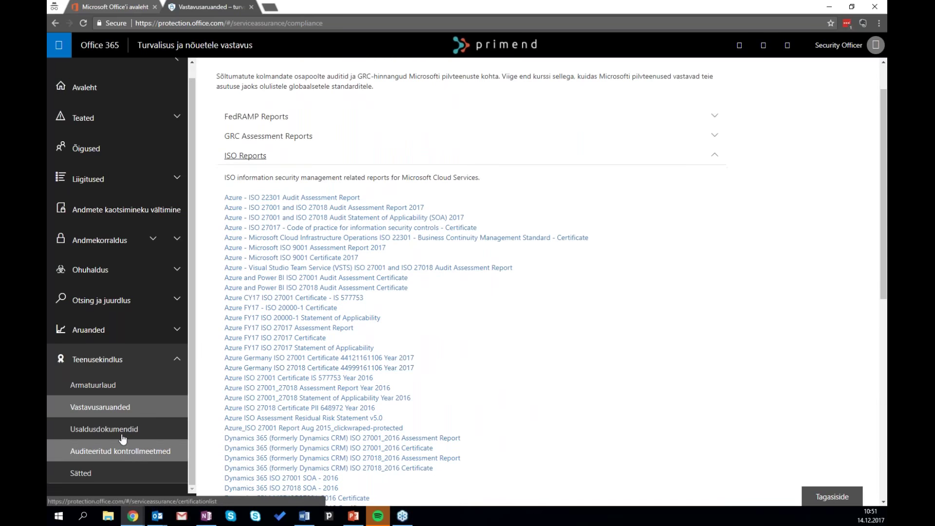
click(122, 430)
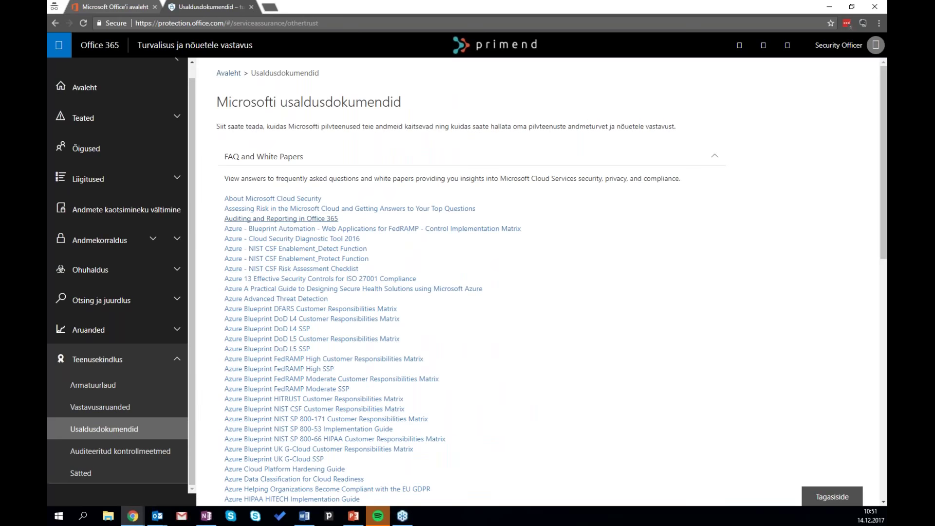
scroll(473, 341, down, 14)
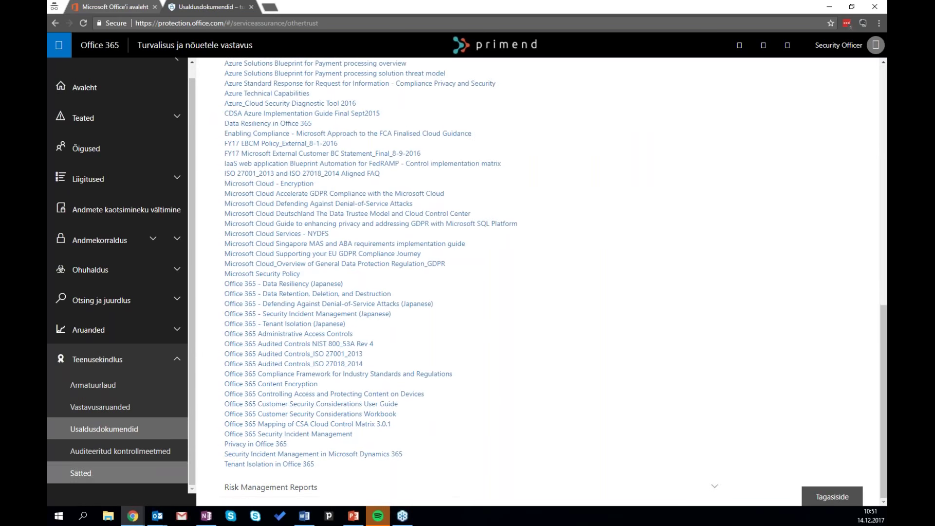
scroll(117, 292, up, 2)
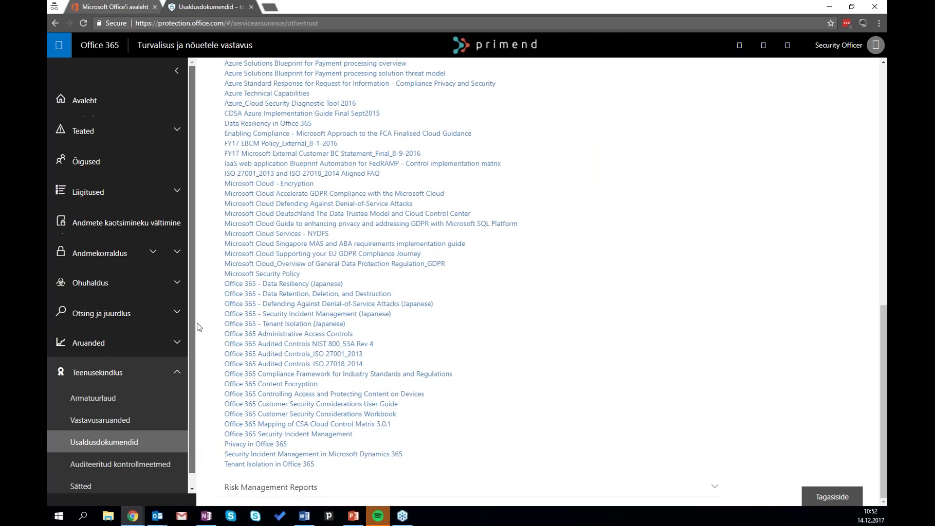
- From the alerts dashboard (Teated), view all alerts, examine the details of the "Unusual external user file activity" alert, and close them
click(117, 139)
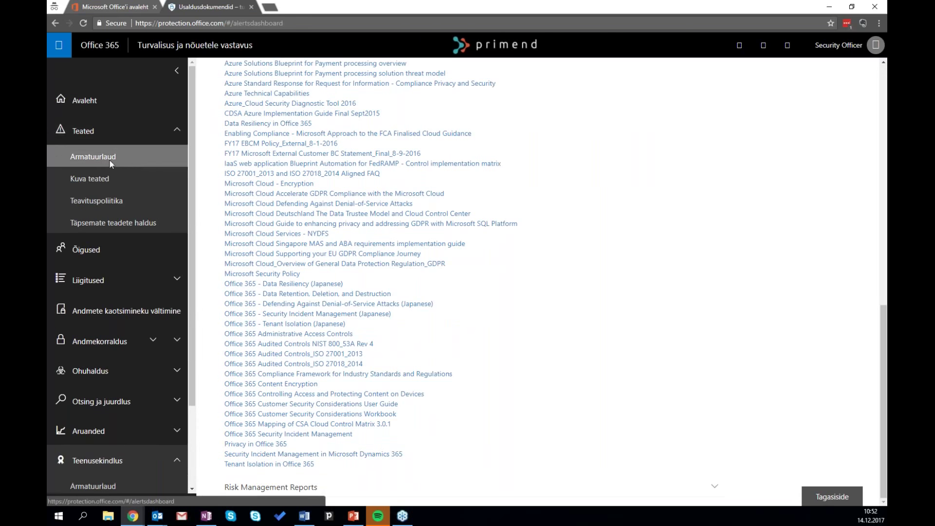
click(111, 158)
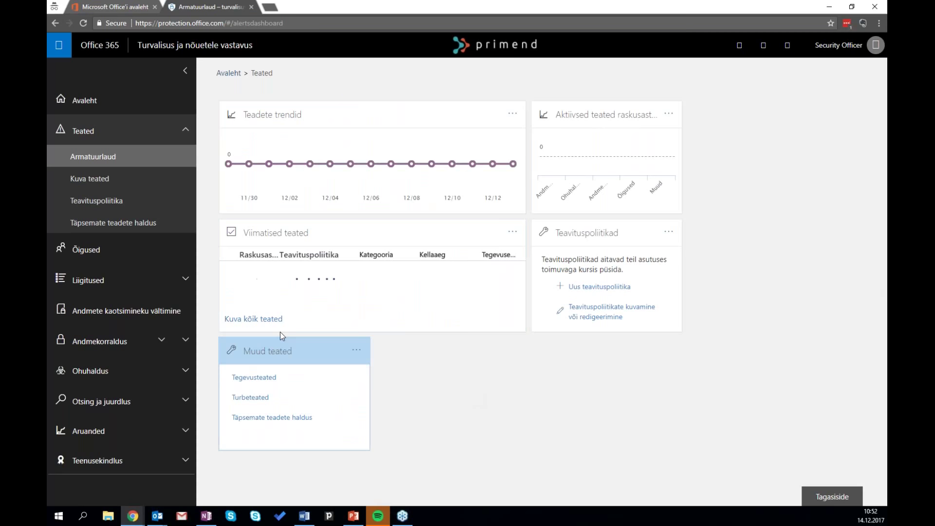
click(253, 319)
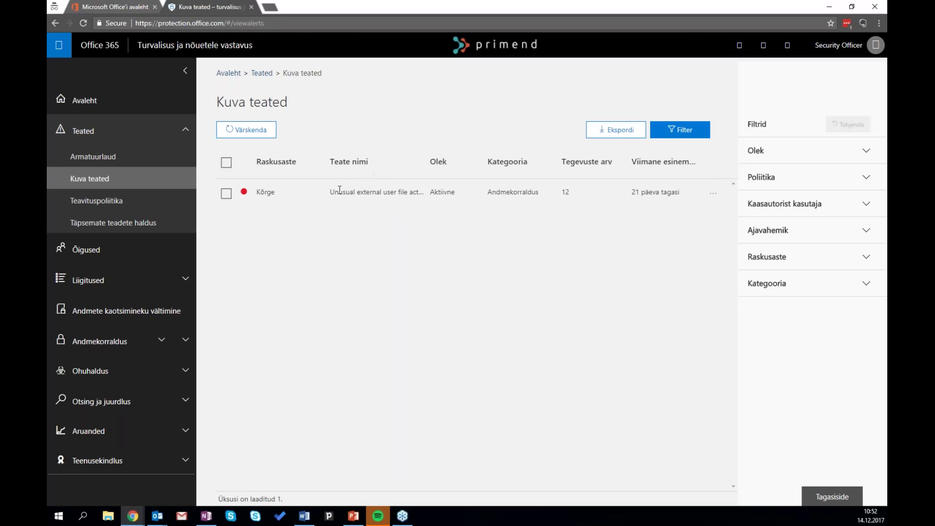
drag(405, 193, 357, 192)
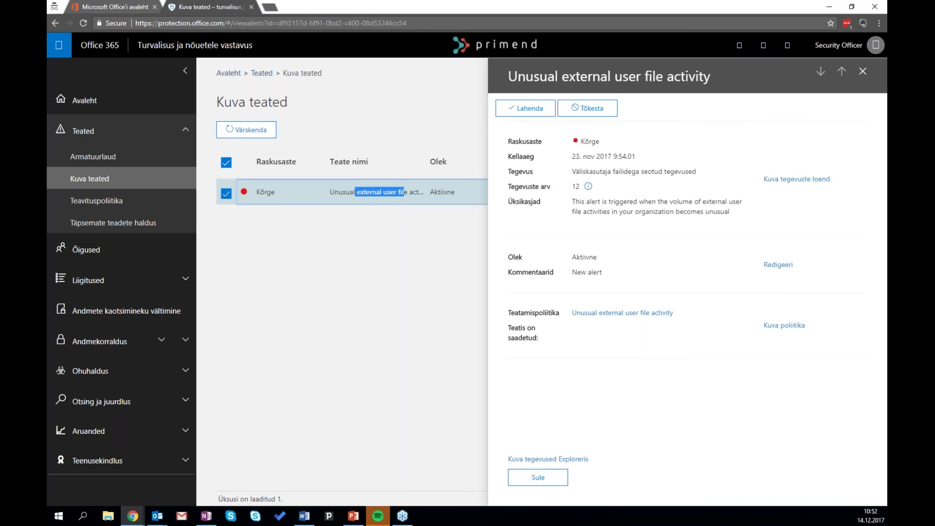
click(867, 74)
- In the alert policies (Teavituspoliitika), examine the "Unusual volume of file deletion" and "Malware campaign detected in SharePoint and OneDrive" policies
click(87, 223)
click(86, 208)
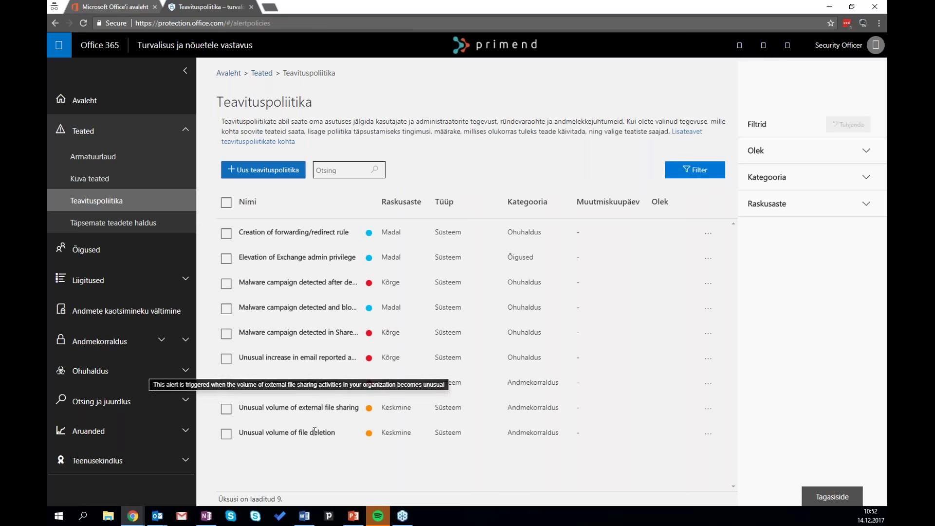
drag(343, 440, 312, 434)
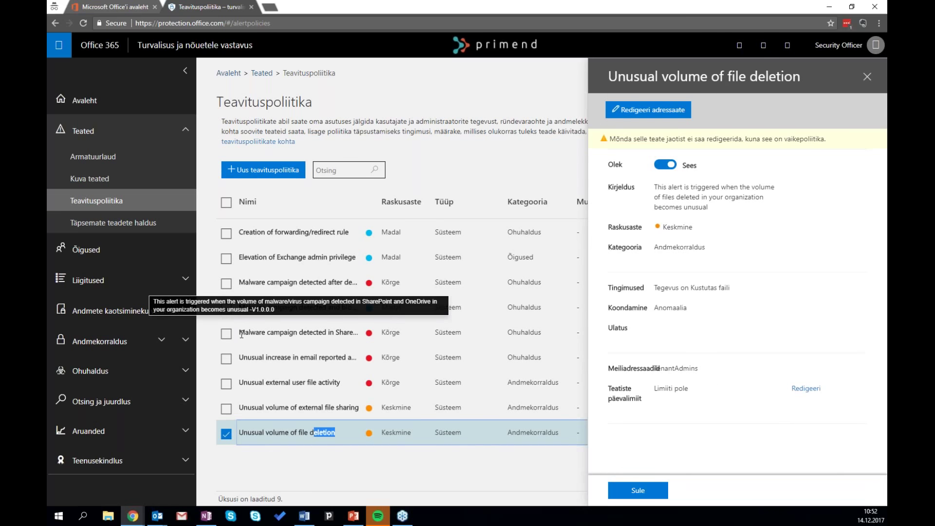
click(242, 335)
drag(242, 334, 297, 336)
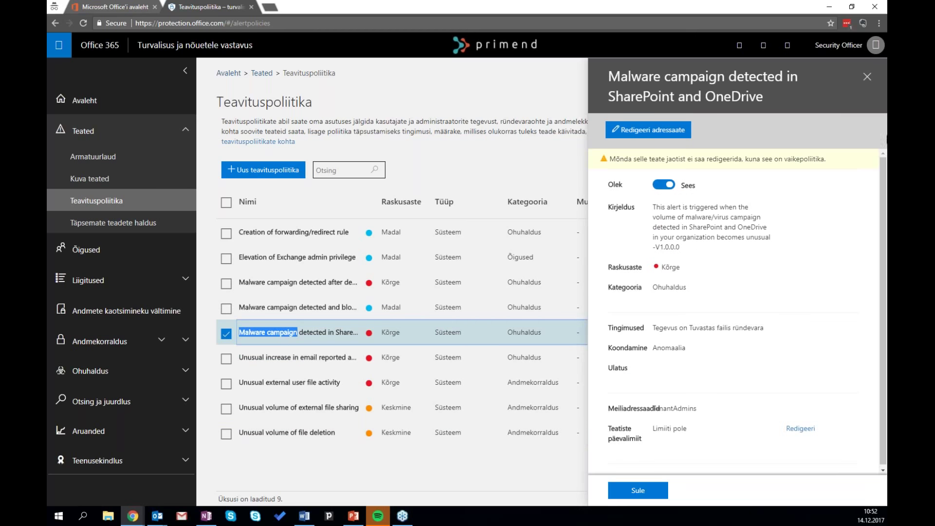
click(868, 77)
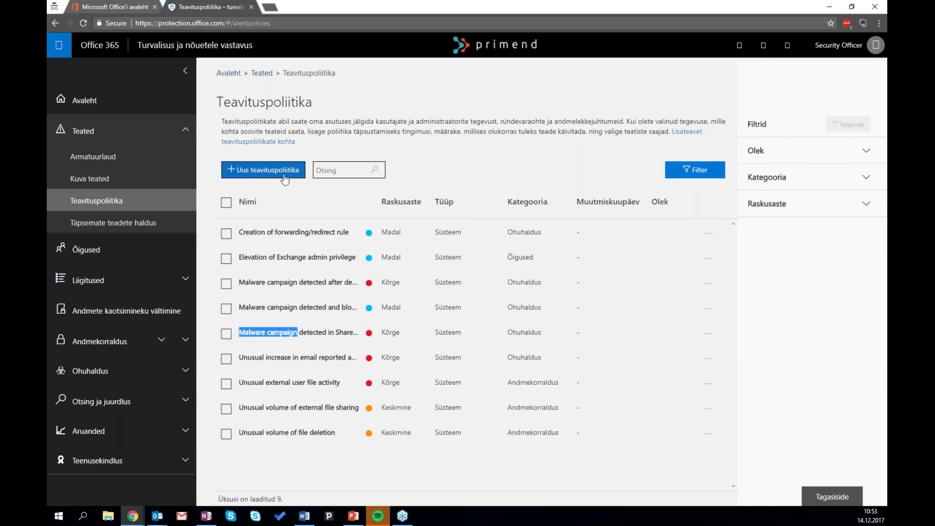
- Start a new alert policy named "Näidis" with severity Keskmine, choose a category, and continue to the alert creation settings
click(247, 172)
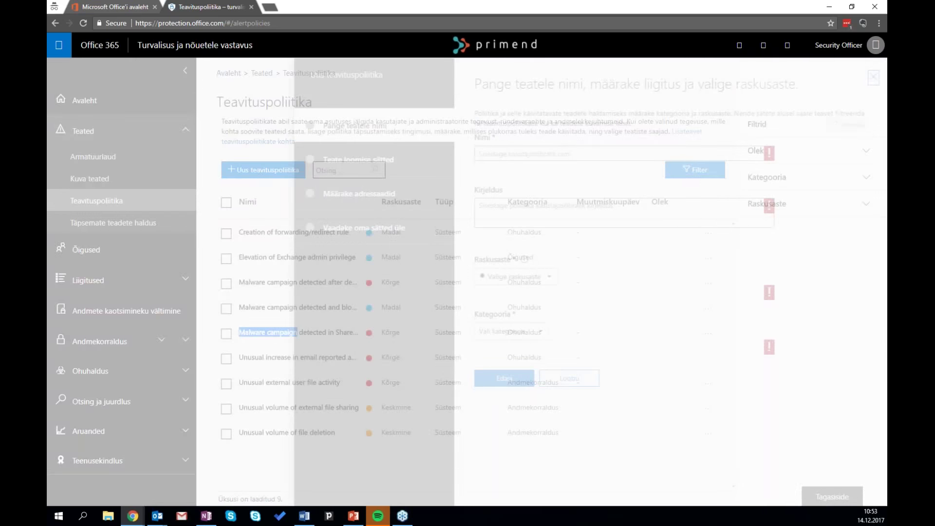
text(Näidis)
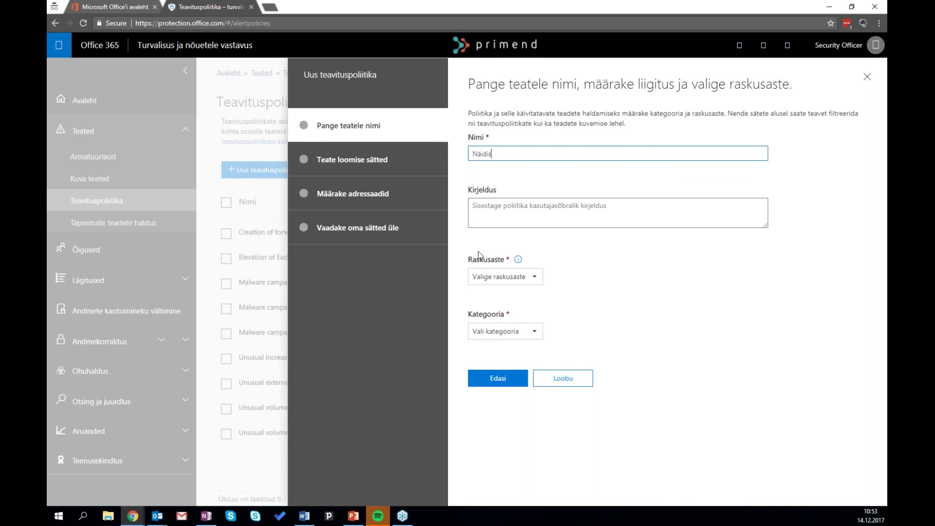
click(499, 276)
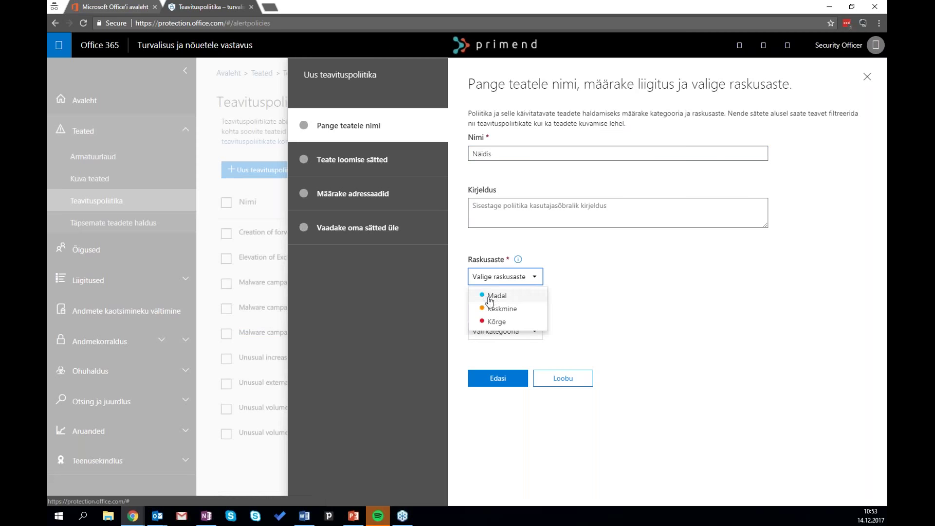
click(492, 308)
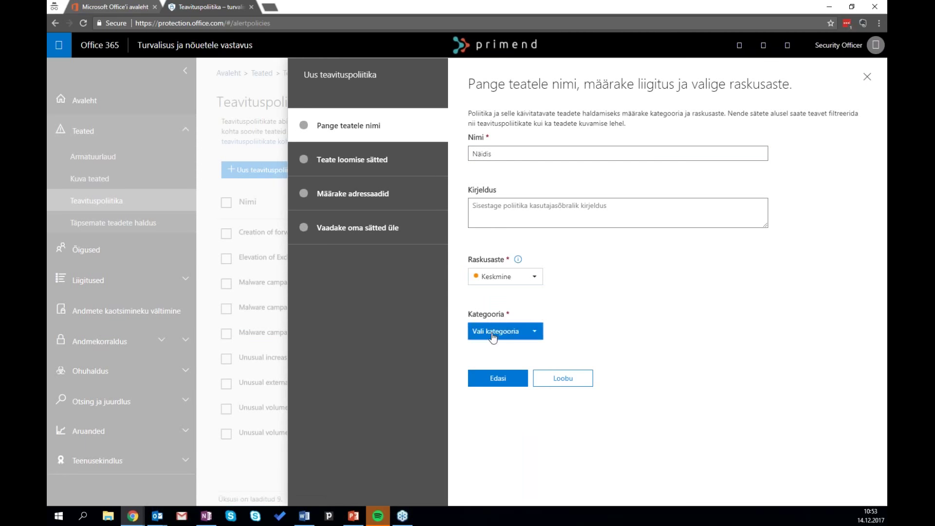
click(500, 331)
click(496, 363)
click(498, 378)
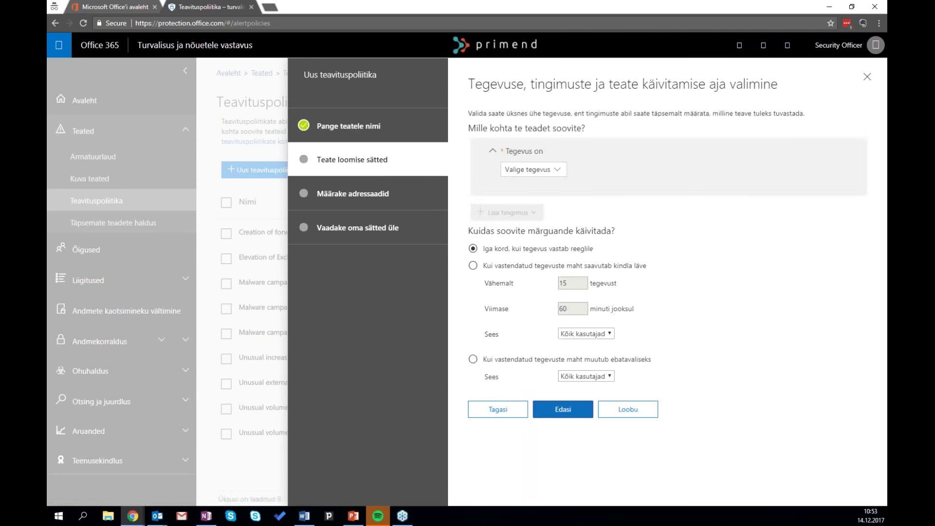
- Try "Tuvastas failis ründevara" as the policy's triggering activity, and change it to "Muutis faili või kausta"
click(537, 169)
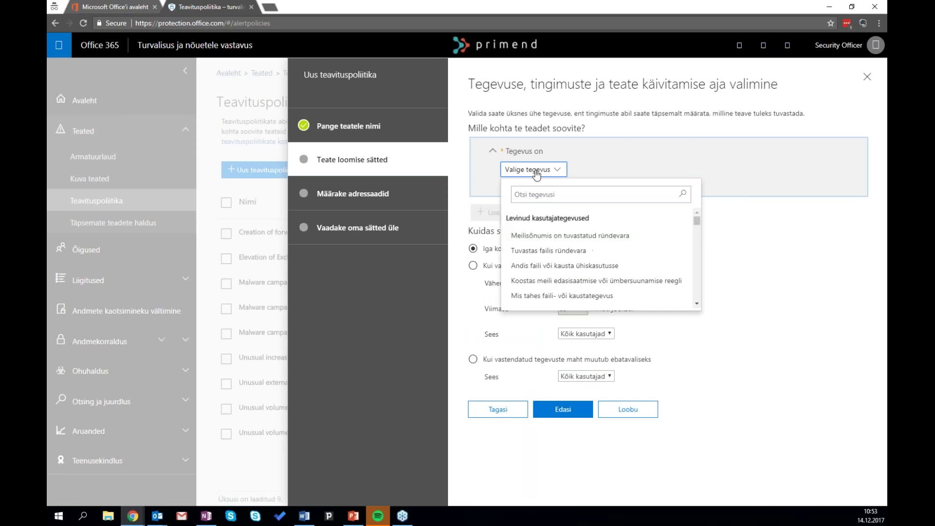
click(642, 252)
click(589, 172)
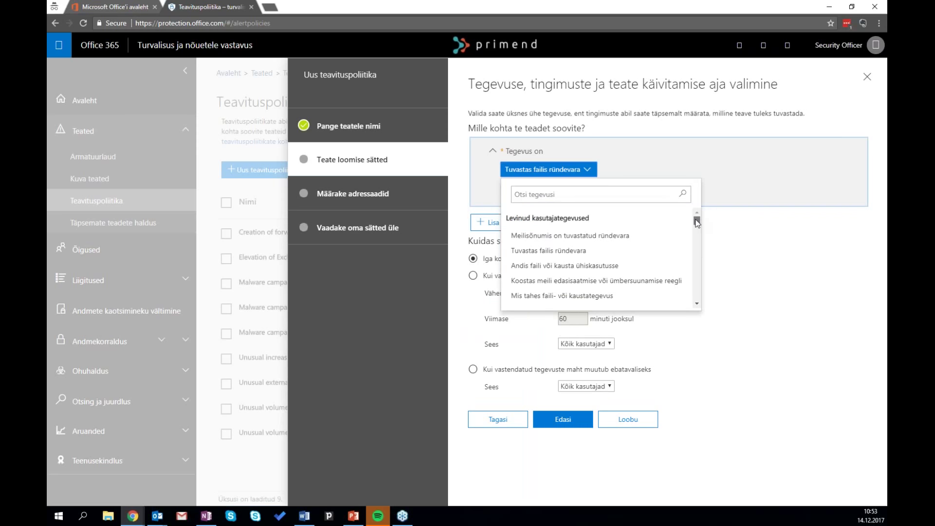
drag(698, 222, 698, 225)
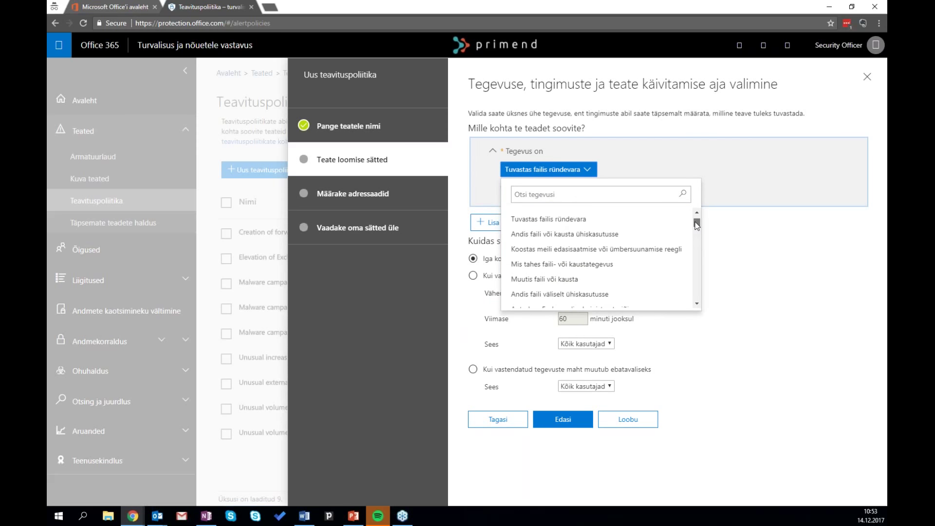
scroll(599, 258, down, 3)
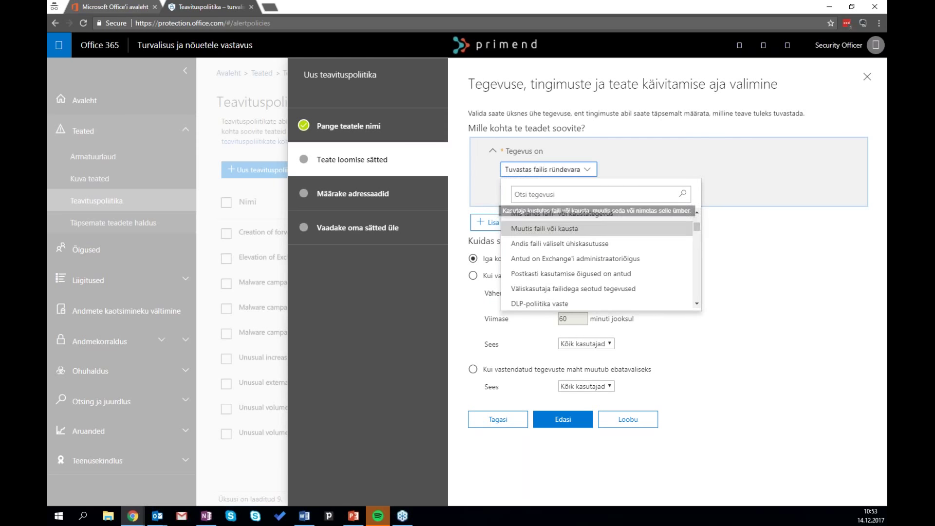
click(523, 229)
- Add a file name condition (Faili nimi) without a value, and exit the alert policy wizard without saving
click(512, 224)
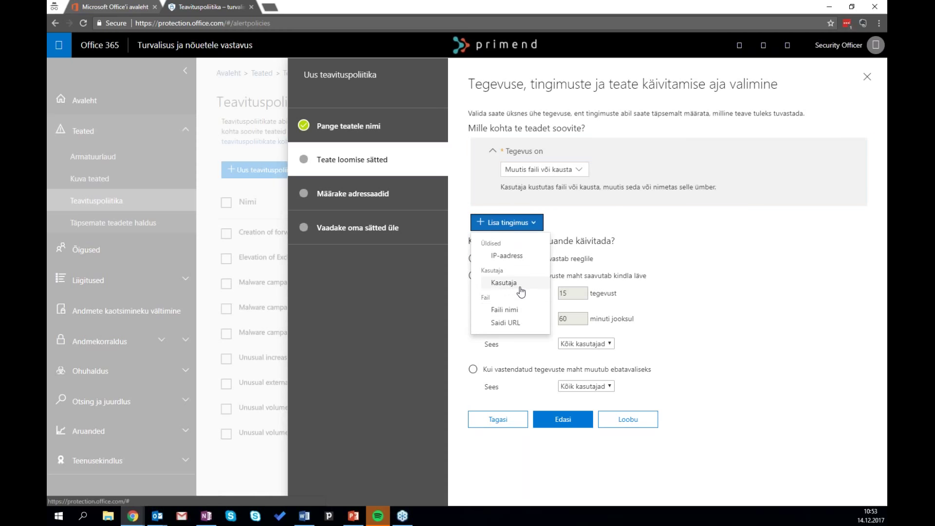
click(506, 311)
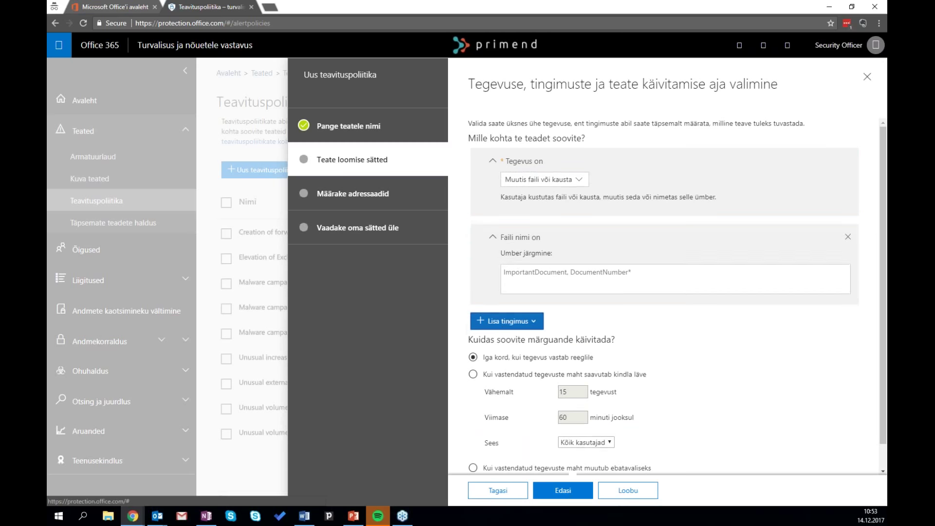
click(543, 286)
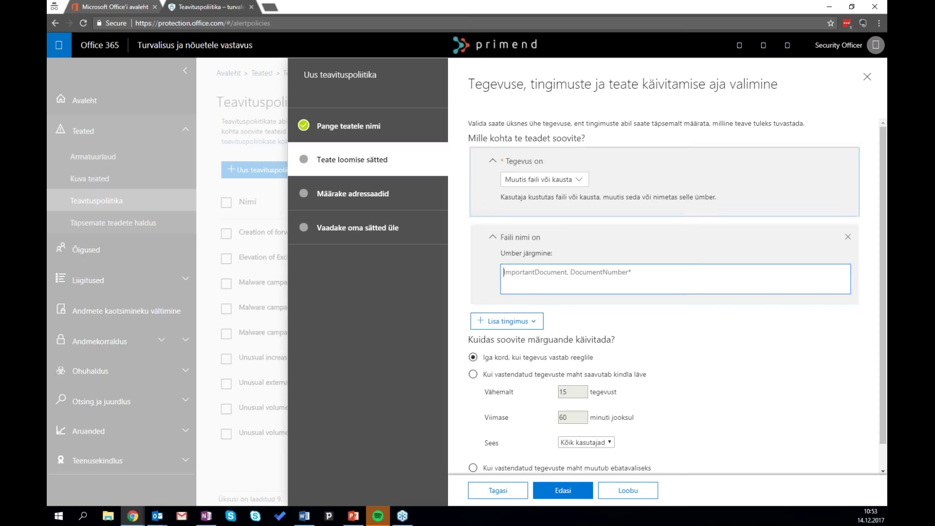
click(866, 80)
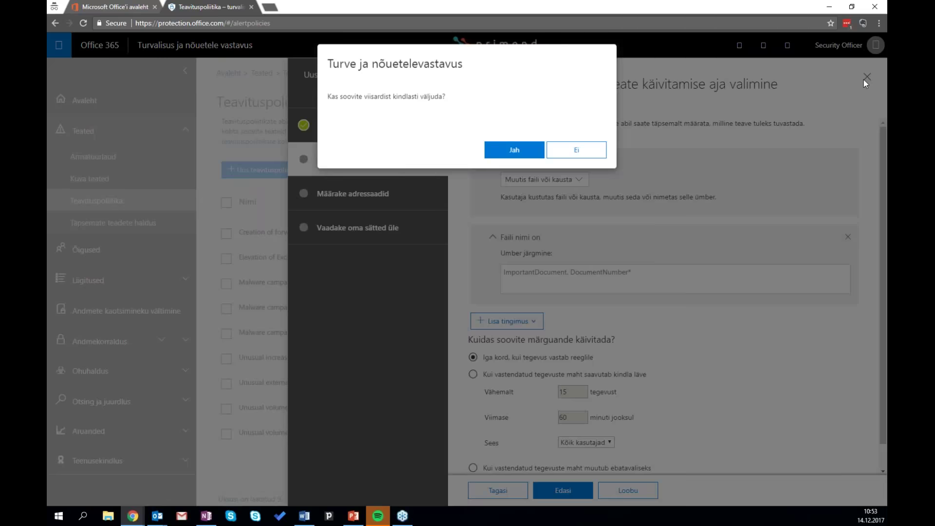
click(514, 150)
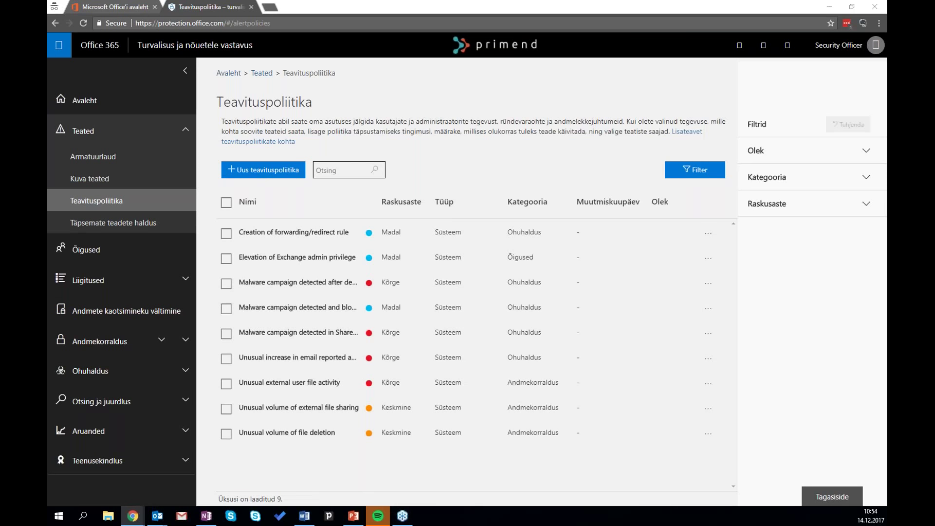
- Switch to the PowerPoint presentation
key(alt+Tab)
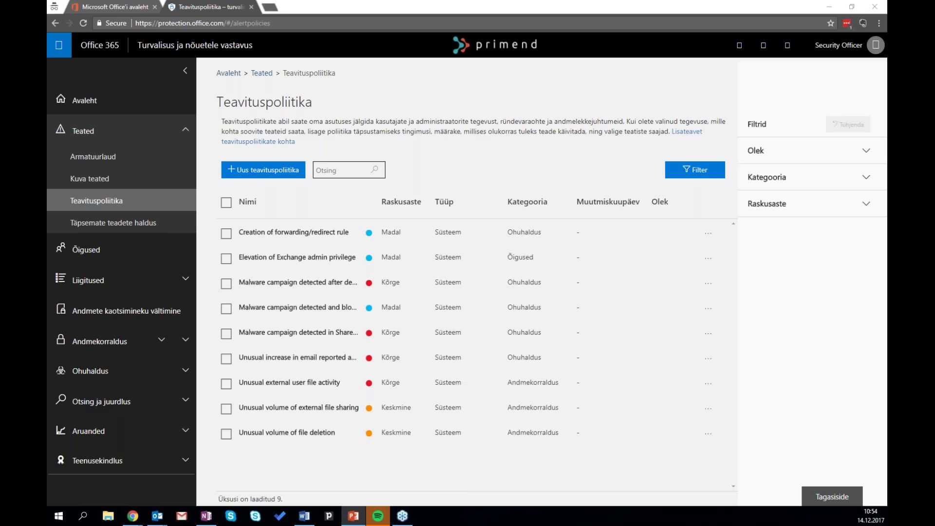